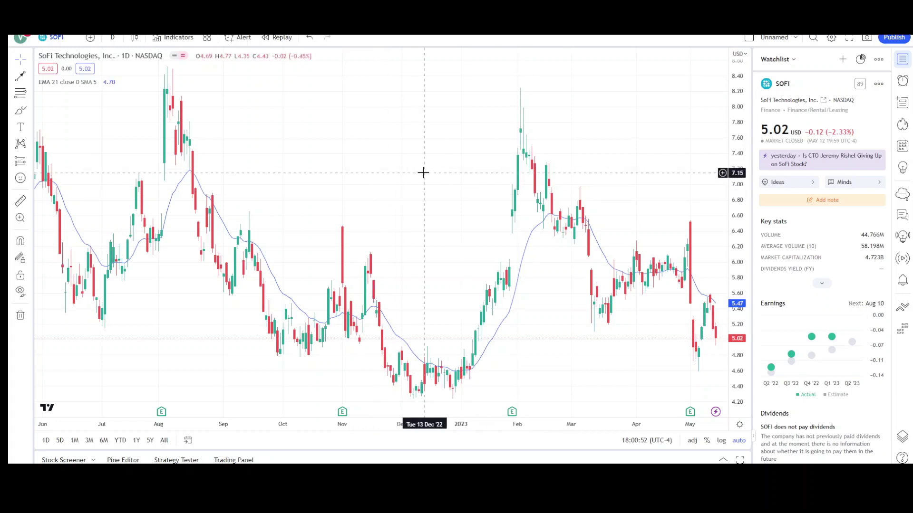
Step: Examine SOFI's daily price swings and the 21-period EMA from mid-2022 through May 2023
drag(456, 170, 356, 173)
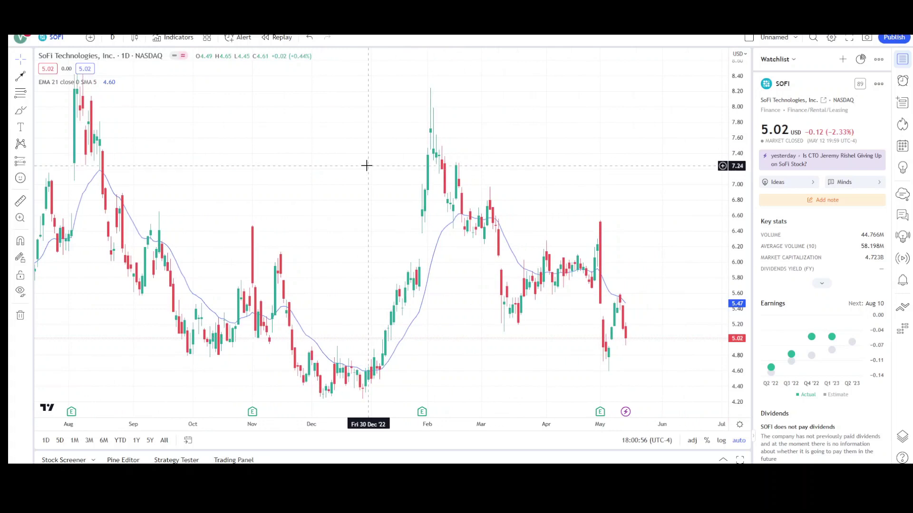
scroll(366, 165, down, 1)
scroll(367, 164, up, 1)
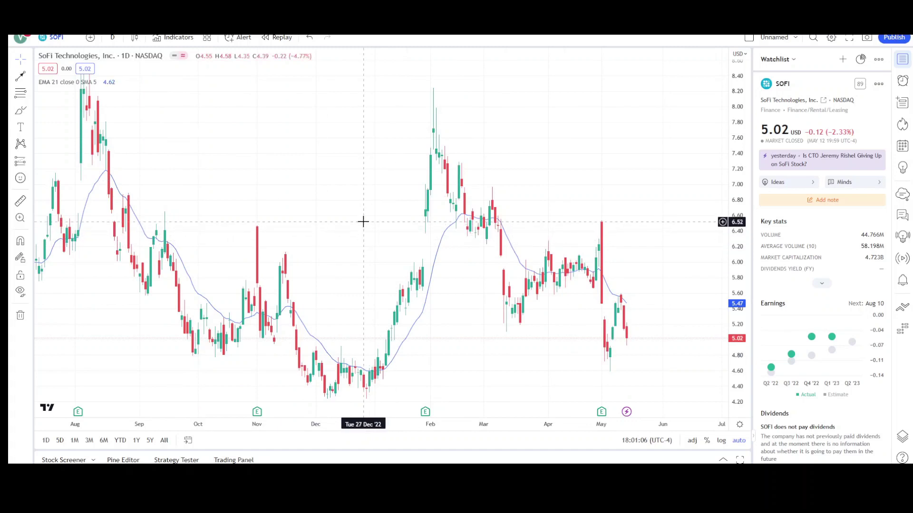
drag(365, 214, 379, 212)
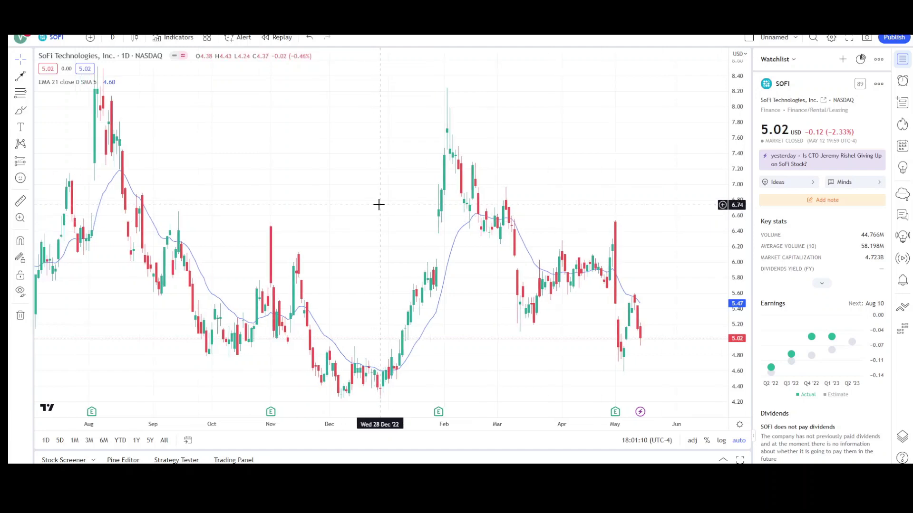
scroll(379, 204, down, 2)
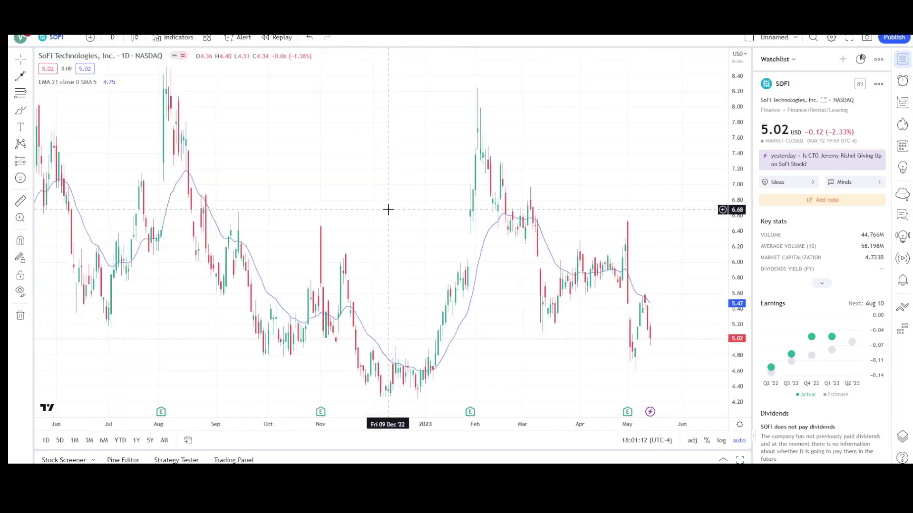
scroll(380, 212, up, 3)
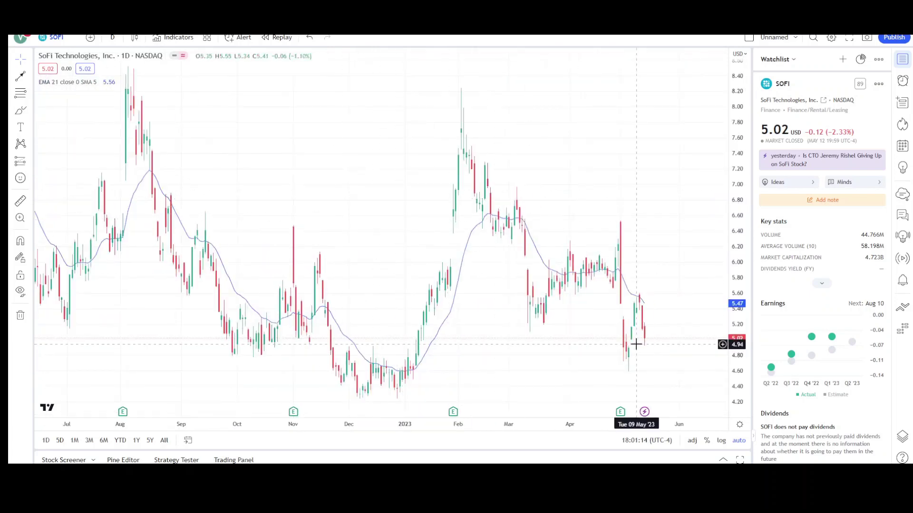
scroll(417, 269, down, 2)
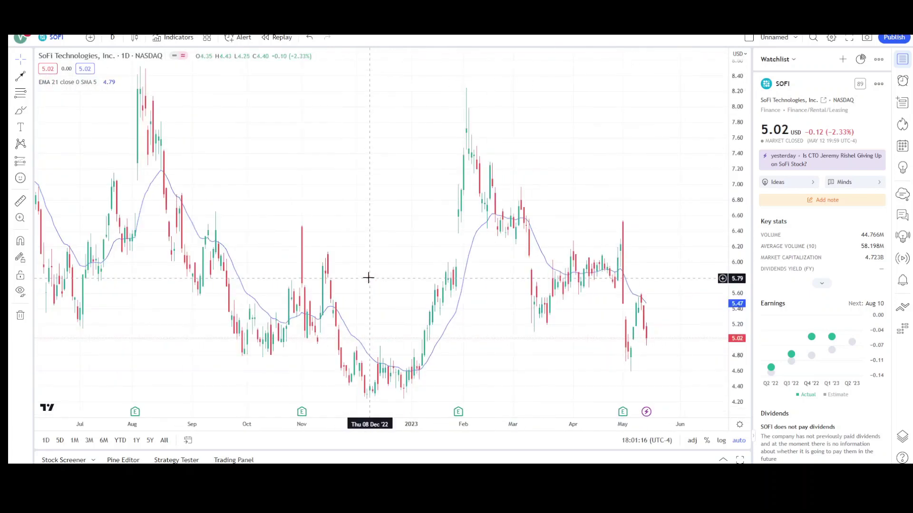
scroll(454, 241, down, 3)
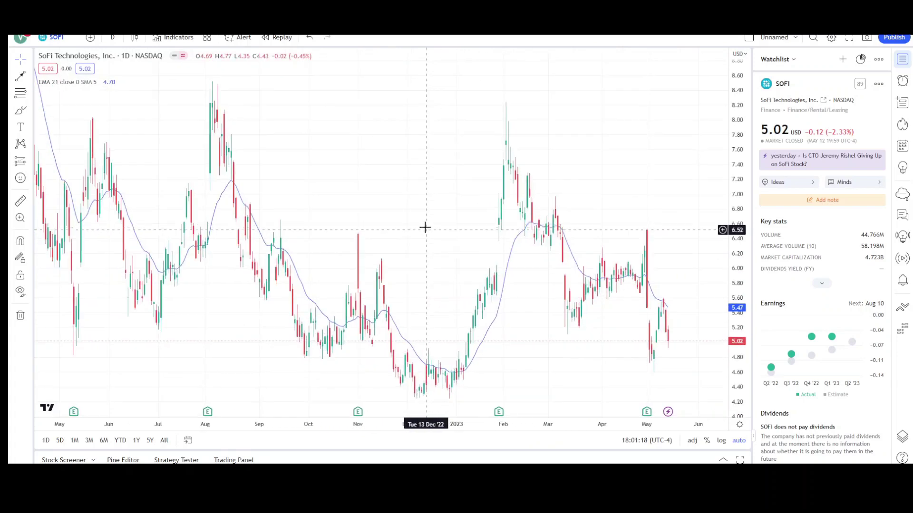
Step: Draw a horizontal parallel channel from 4 April 2022 to 13 June 2023, spanning about 8.02 down to 4.86
click(28, 76)
click(82, 264)
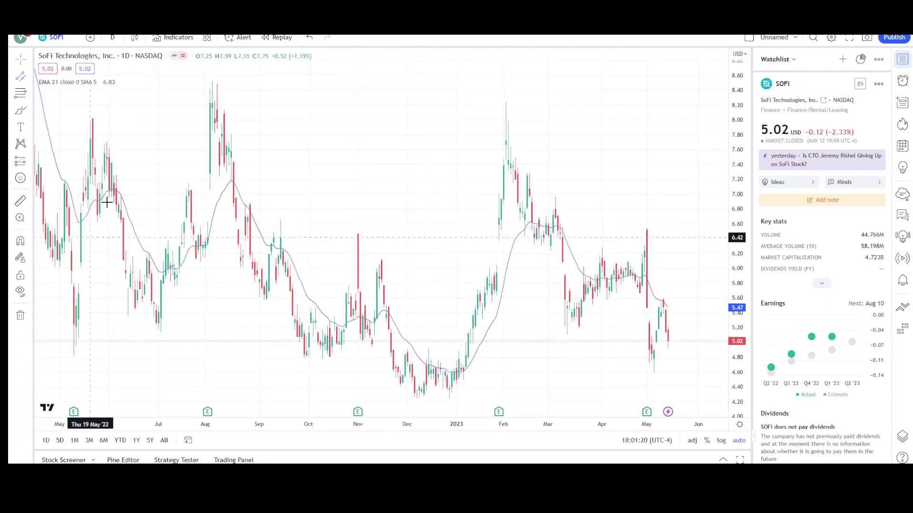
scroll(102, 126, down, 3)
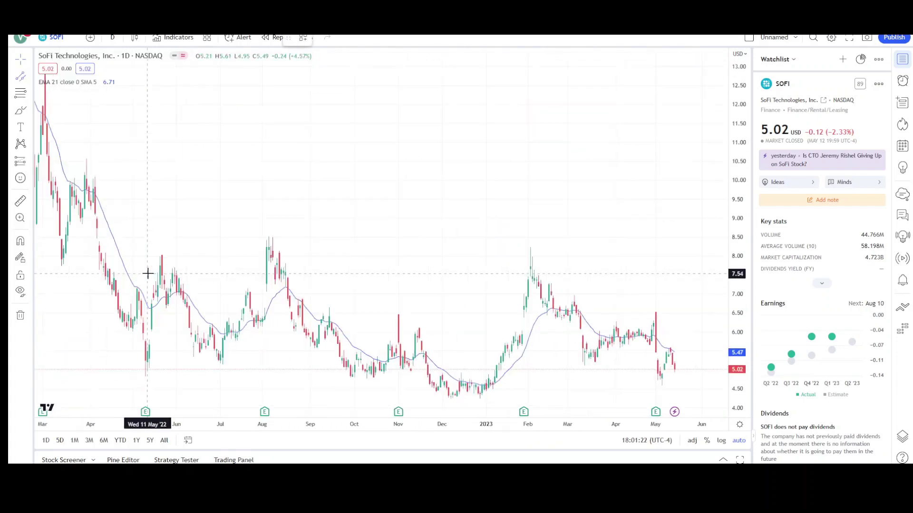
mouse_move(92, 256)
mouse_down()
mouse_move(595, 285)
mouse_move(717, 255)
mouse_up()
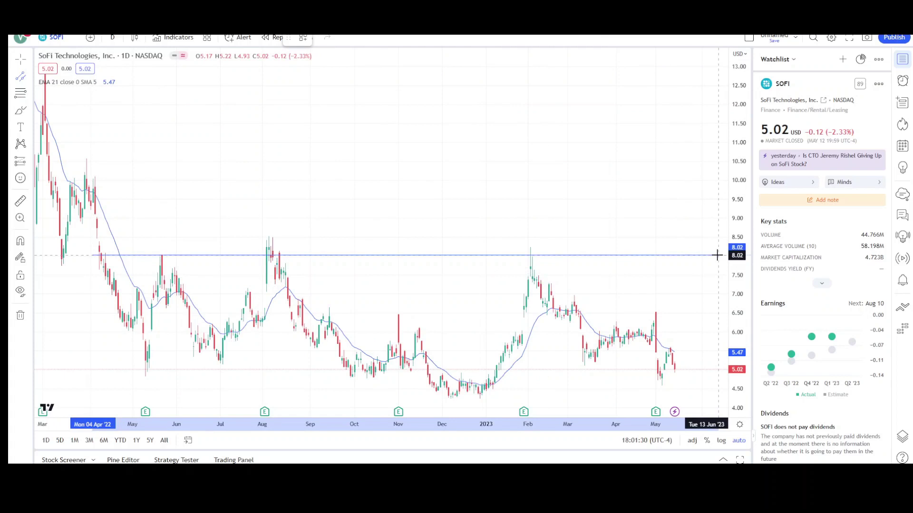
drag(716, 255, 691, 374)
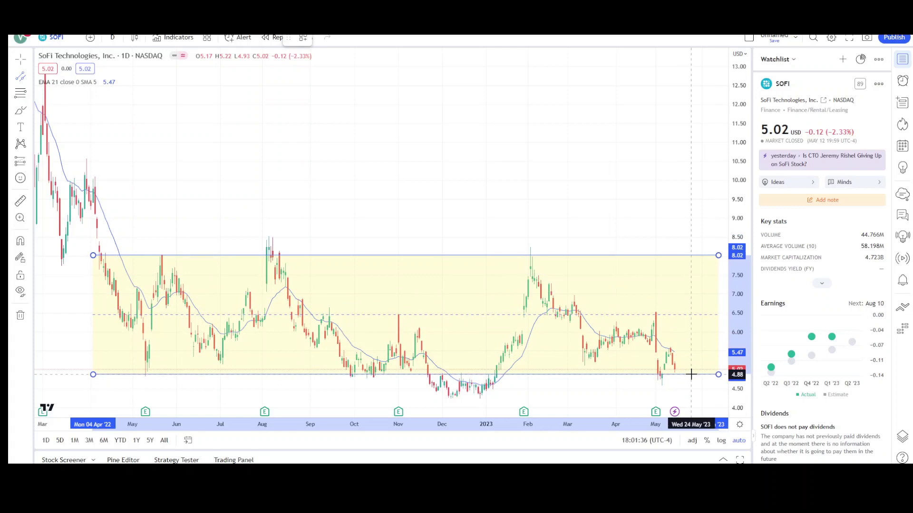
drag(690, 375, 689, 376)
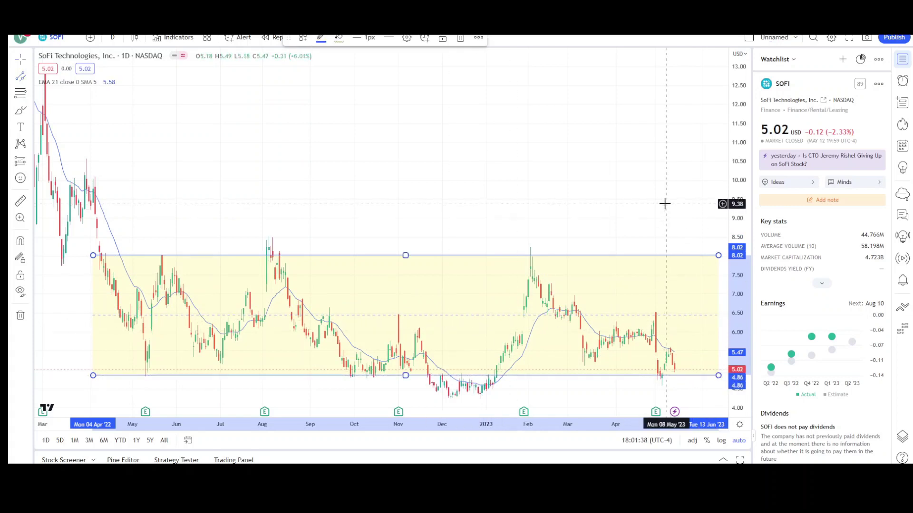
Step: Draw a descending parallel channel from about 7.92 on 2 February to 6.04 on 10 March 2023, lower edge starting near 7.21, filled orange
drag(665, 203, 550, 198)
scroll(454, 201, up, 2)
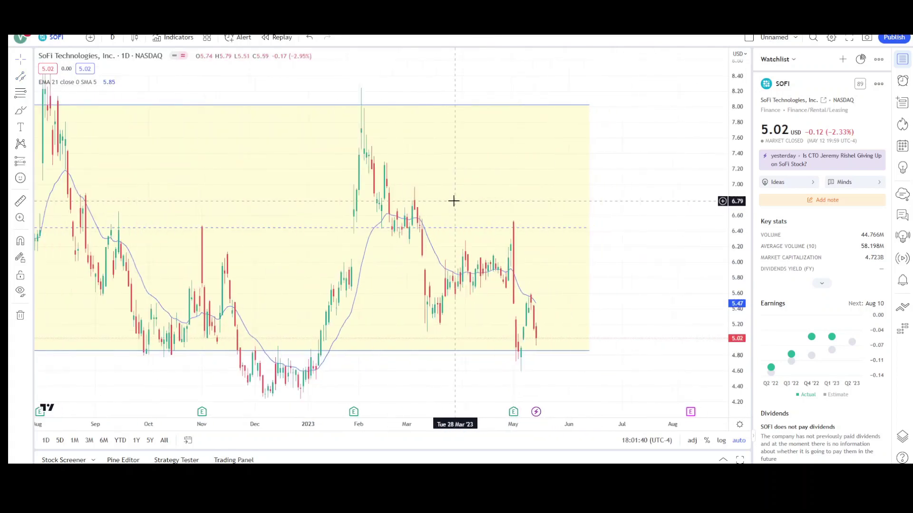
scroll(453, 201, up, 1)
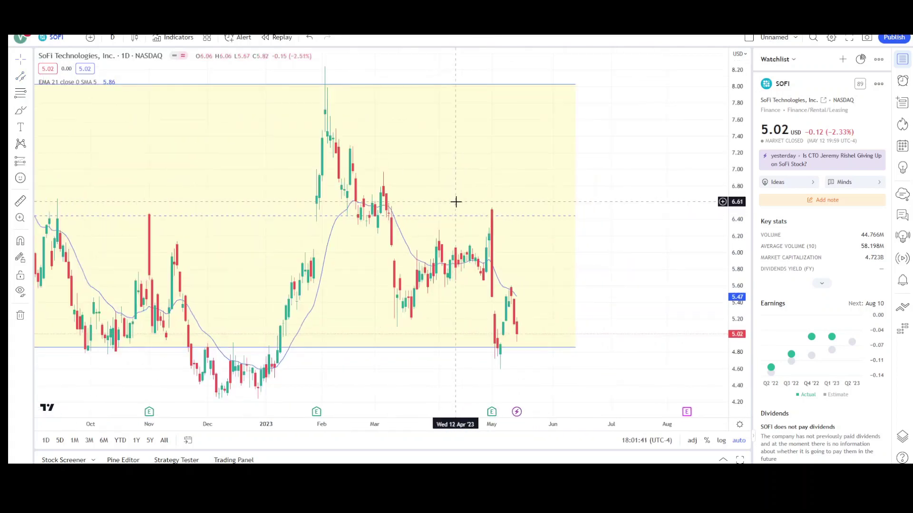
click(326, 110)
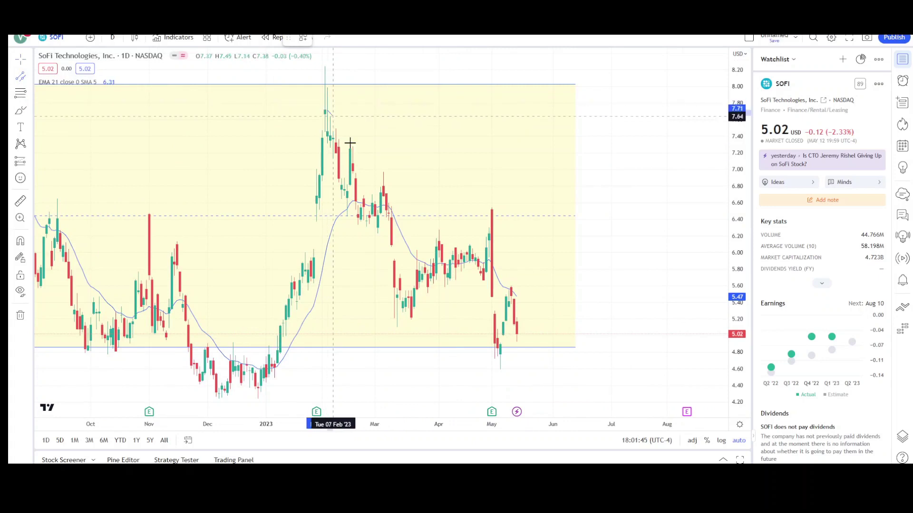
click(400, 248)
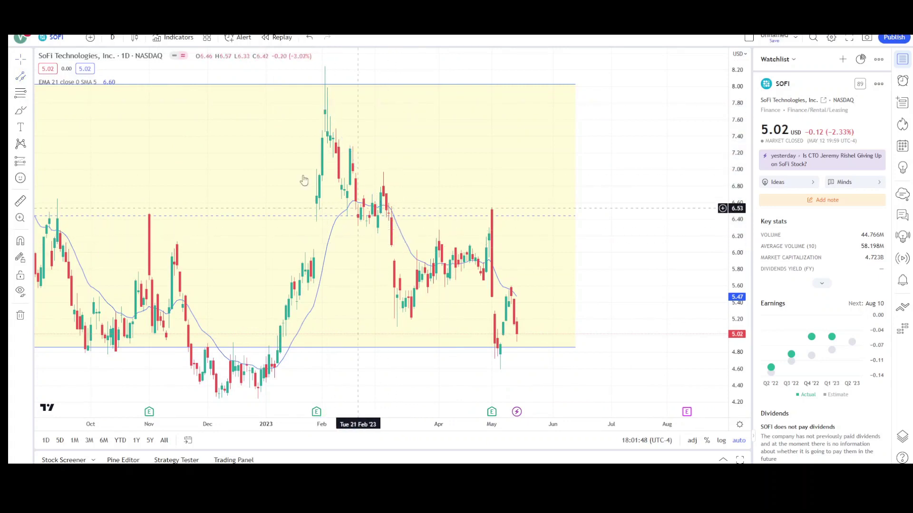
click(325, 94)
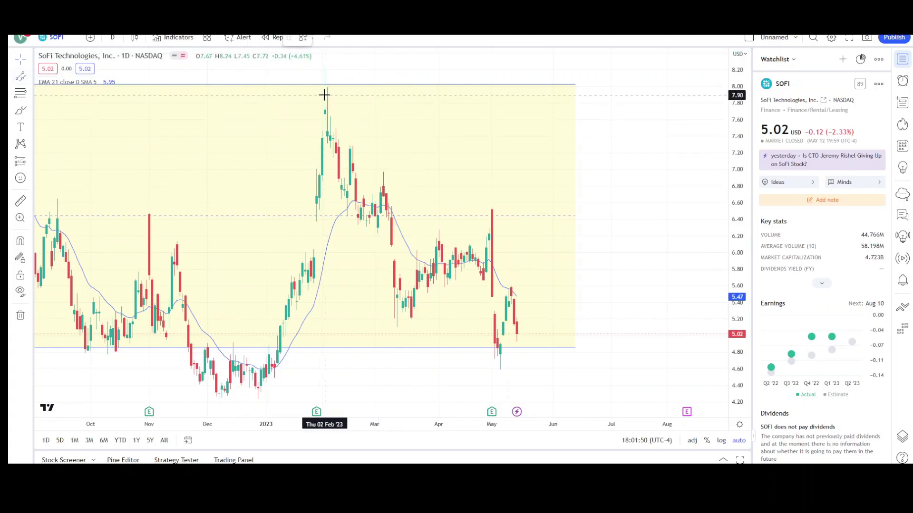
click(395, 250)
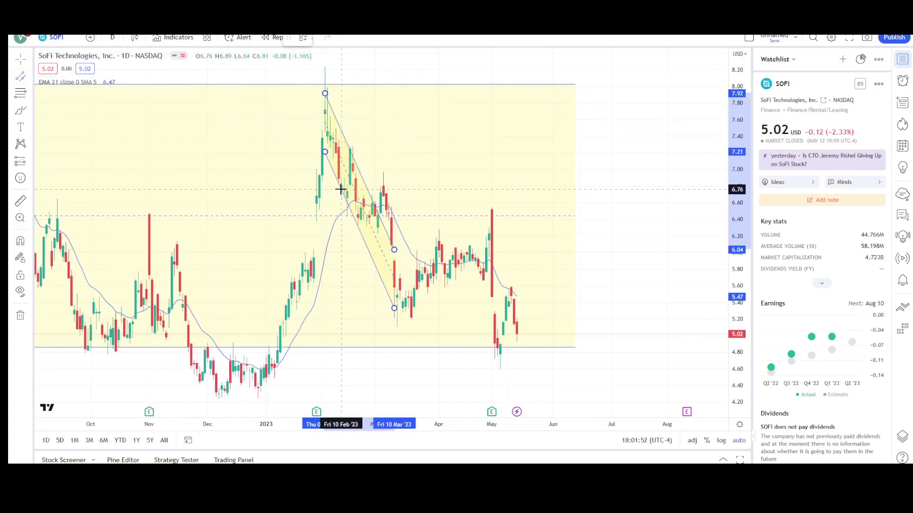
click(356, 219)
click(338, 39)
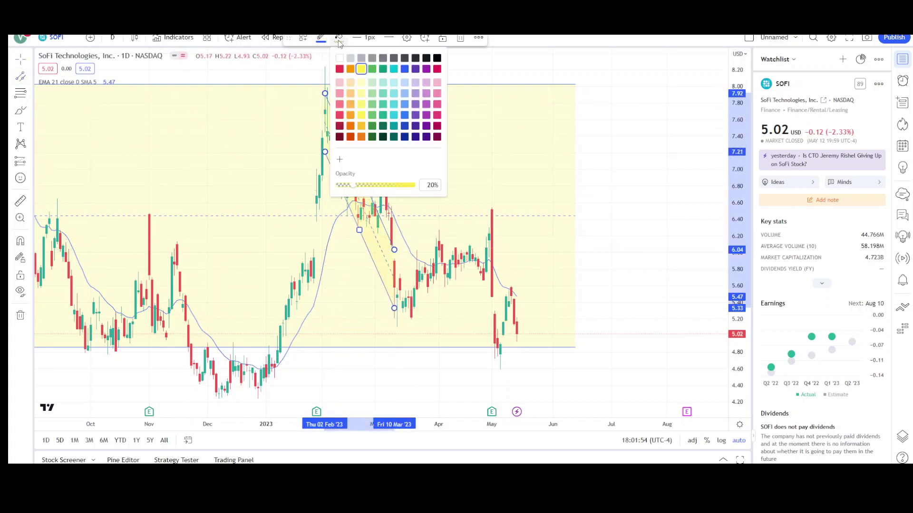
click(350, 69)
Step: Draw a downward arrow along the March 2023 drop and move it beside the early-May drop, from about 6.55 to 4.69
click(30, 76)
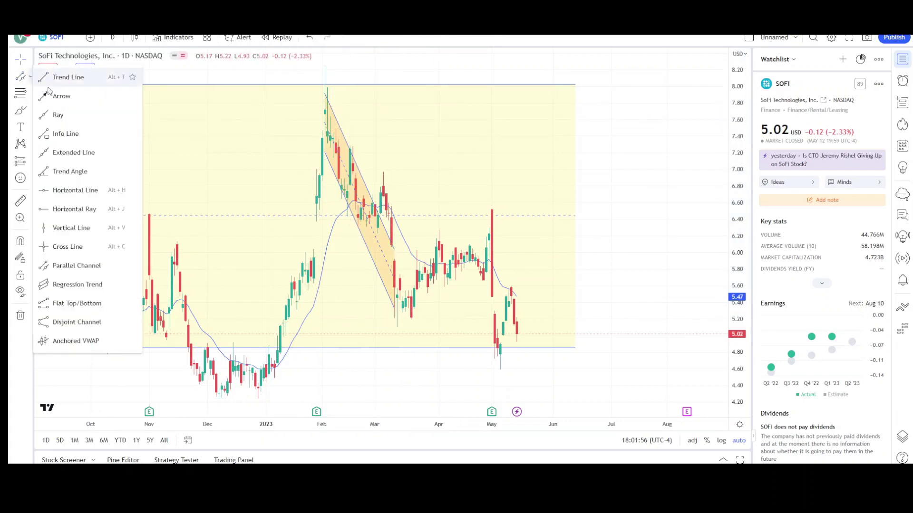
click(55, 96)
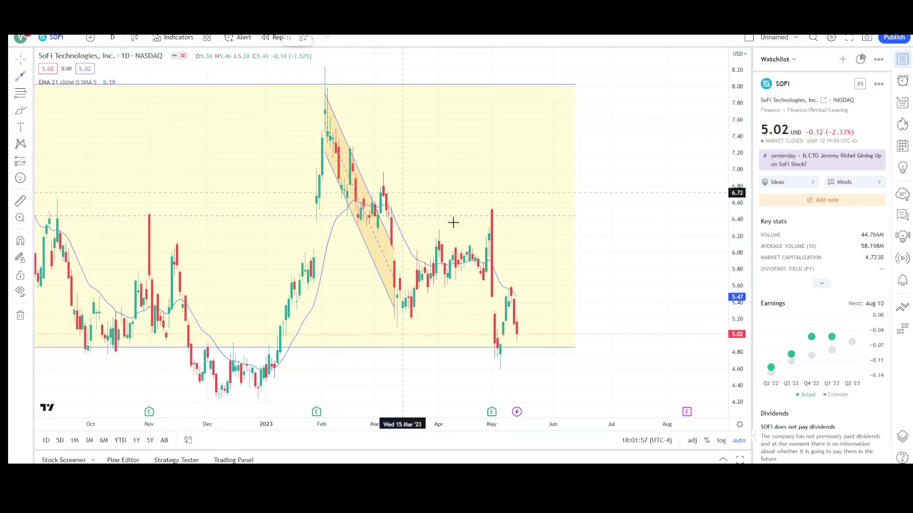
click(380, 172)
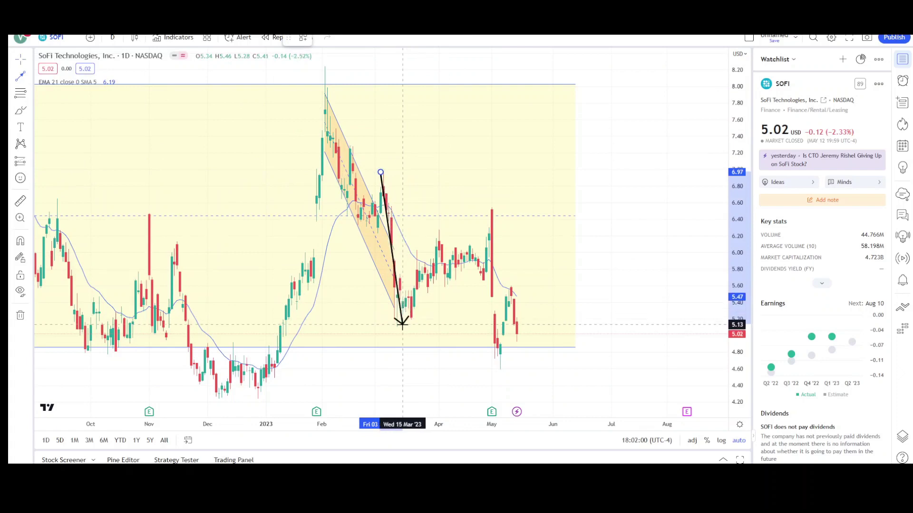
click(403, 324)
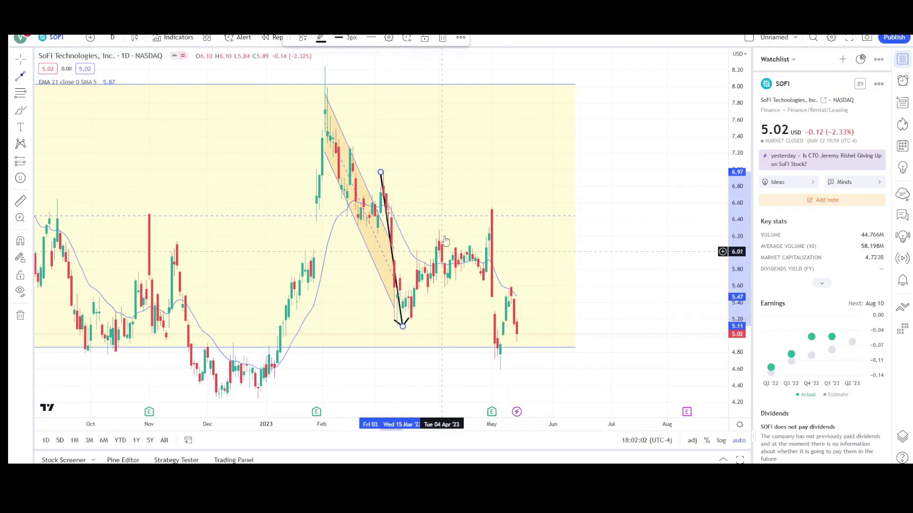
mouse_move(389, 227)
mouse_down()
mouse_move(501, 263)
mouse_move(487, 263)
mouse_up()
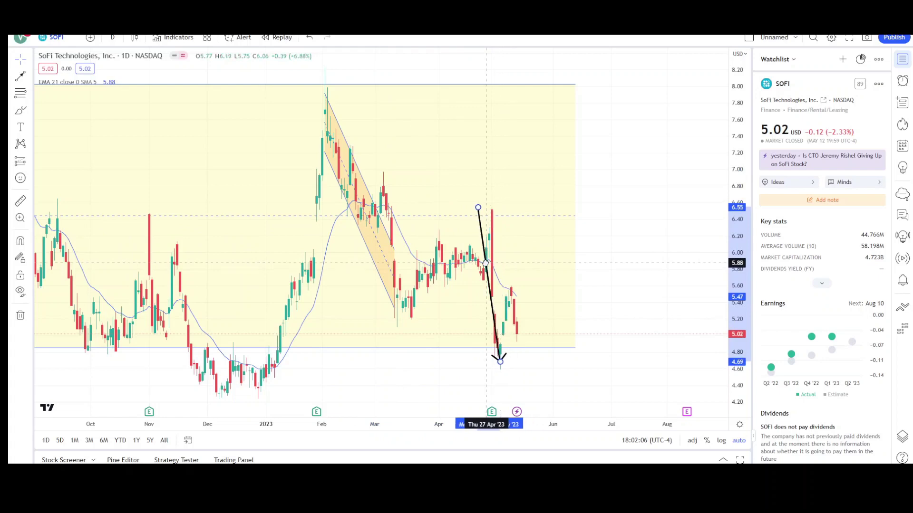
click(640, 263)
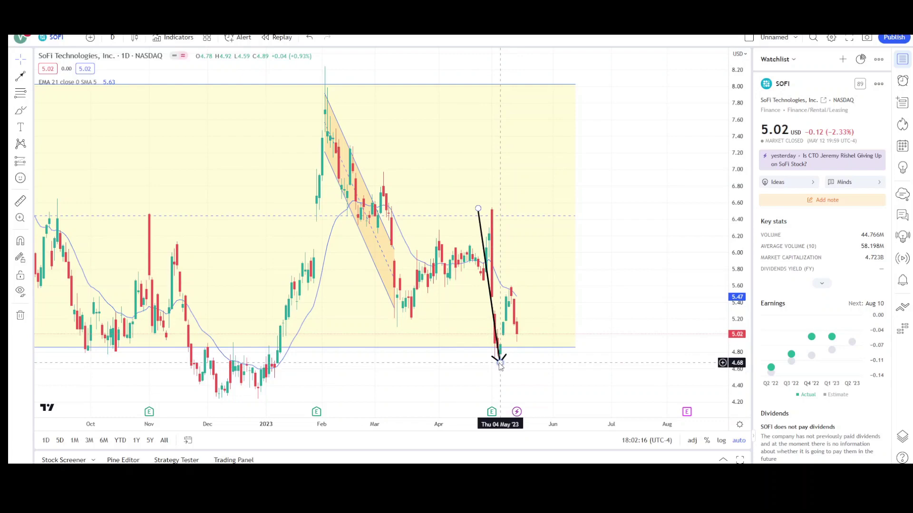
Step: Draw an arrow from about 6.40 in mid-July 2023 pointing to the 11 May 2023 high near 5.58
scroll(500, 365, down, 3)
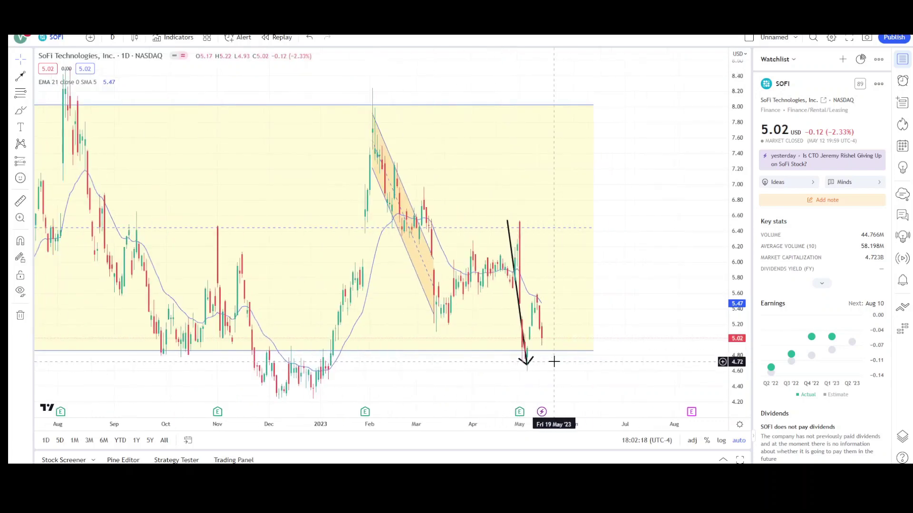
scroll(505, 354, up, 2)
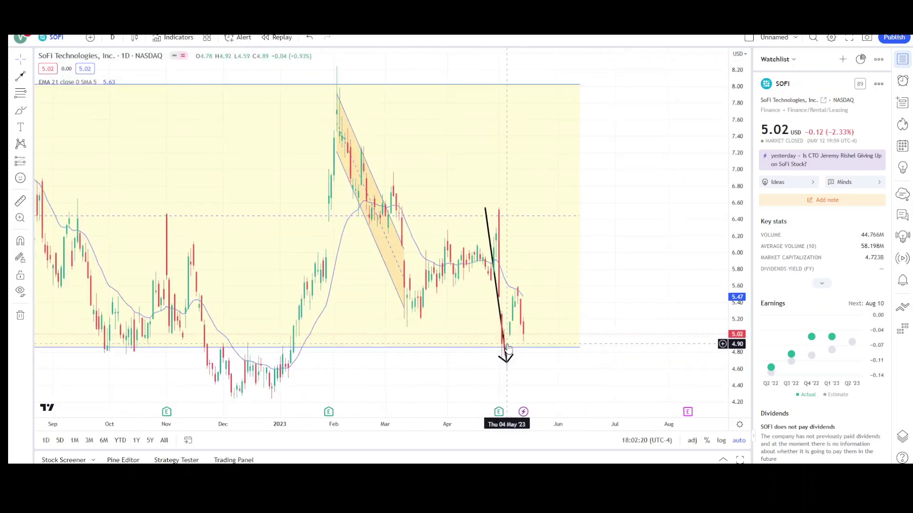
click(20, 76)
drag(642, 220, 519, 286)
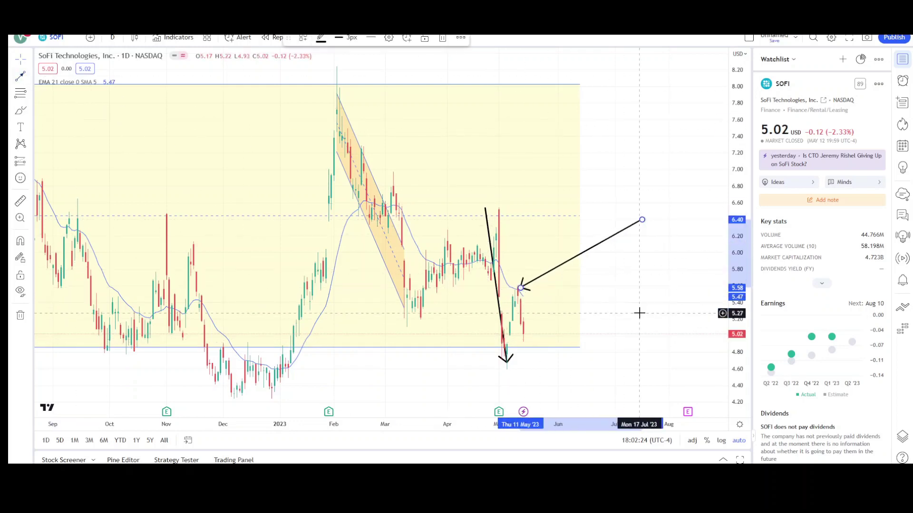
Step: Measure the move from about 4.92 on 1 May to 5.50 on 30 May 2023, and compare the May low with the yellow channel's lower edge
scroll(637, 312, up, 1)
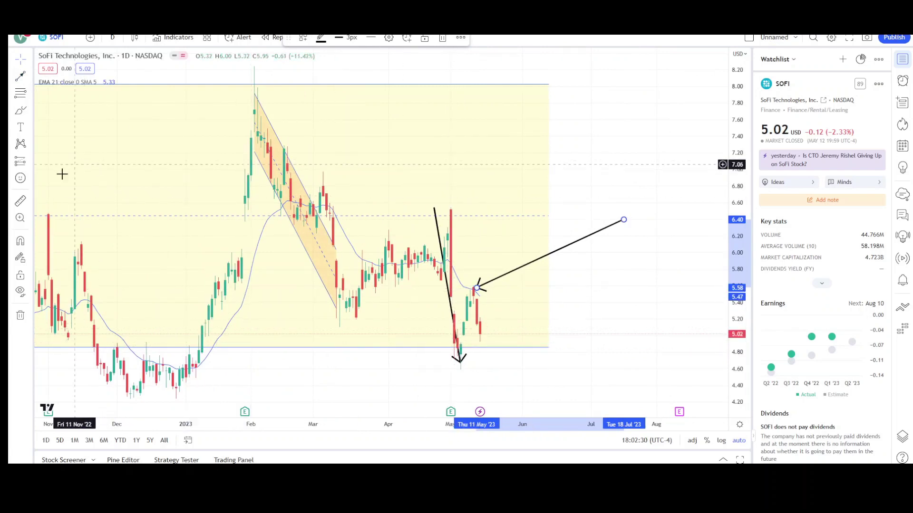
shift+click(450, 341)
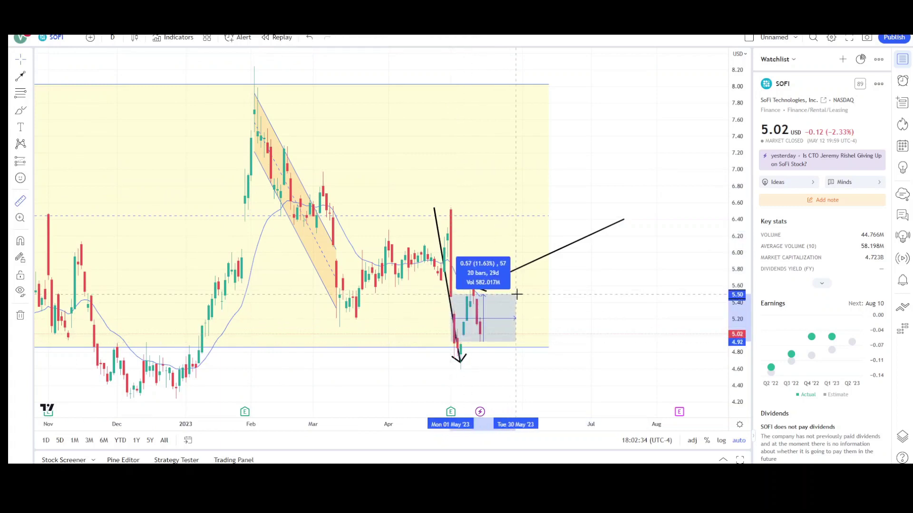
click(517, 295)
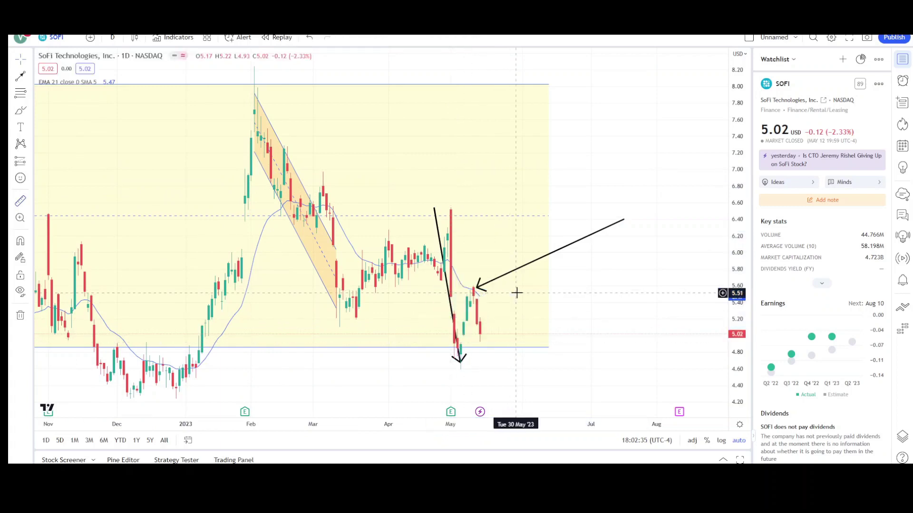
click(460, 364)
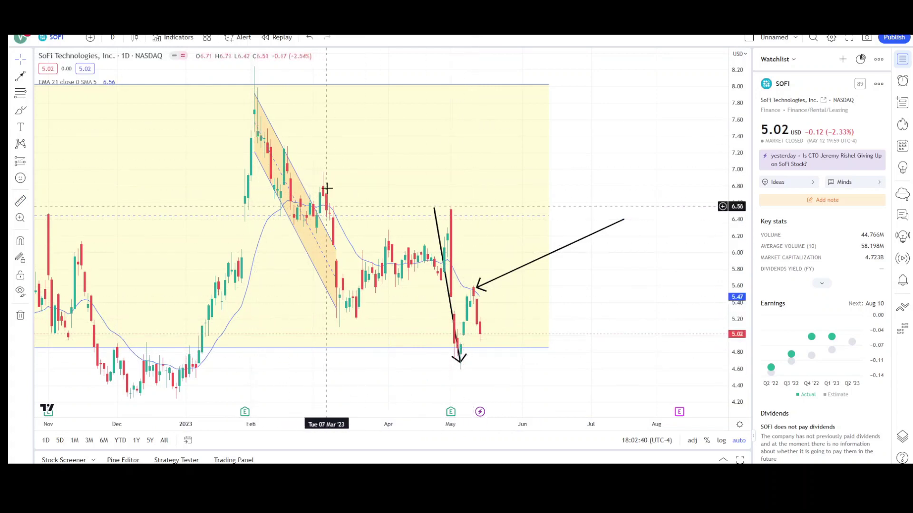
scroll(476, 352, down, 3)
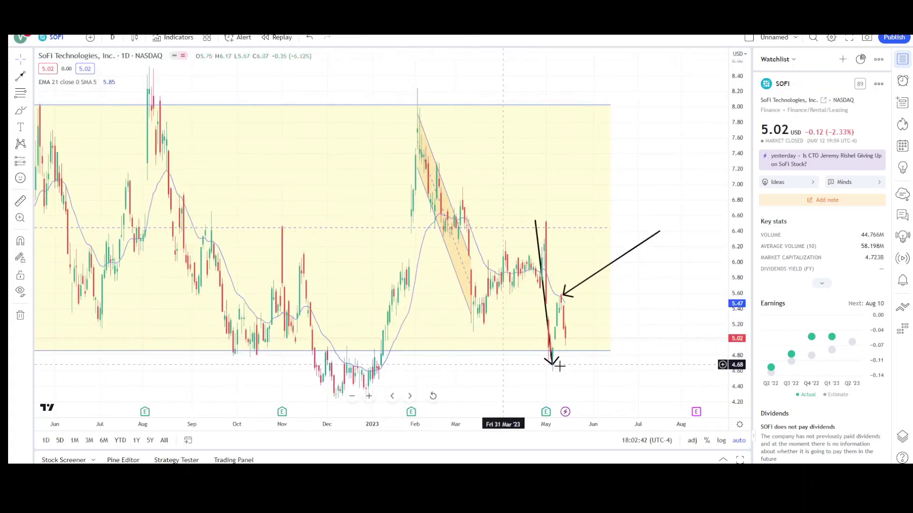
scroll(560, 366, down, 3)
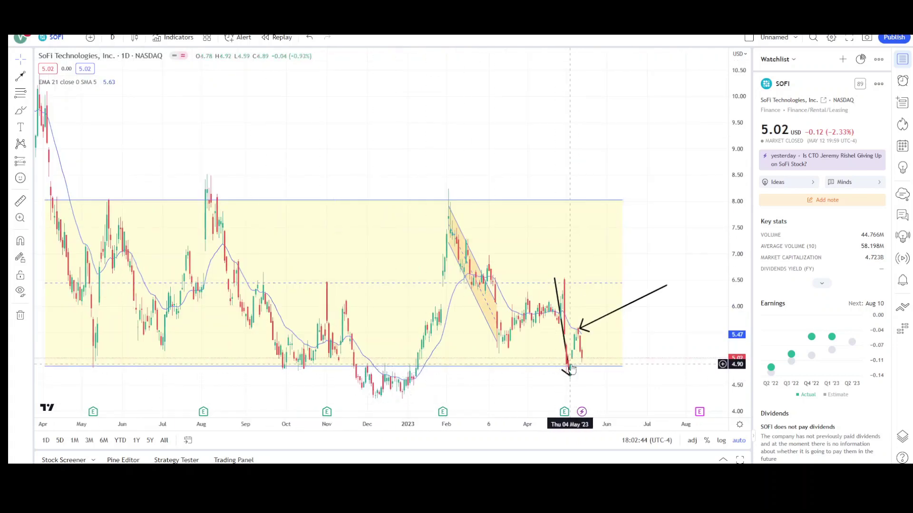
scroll(571, 366, up, 6)
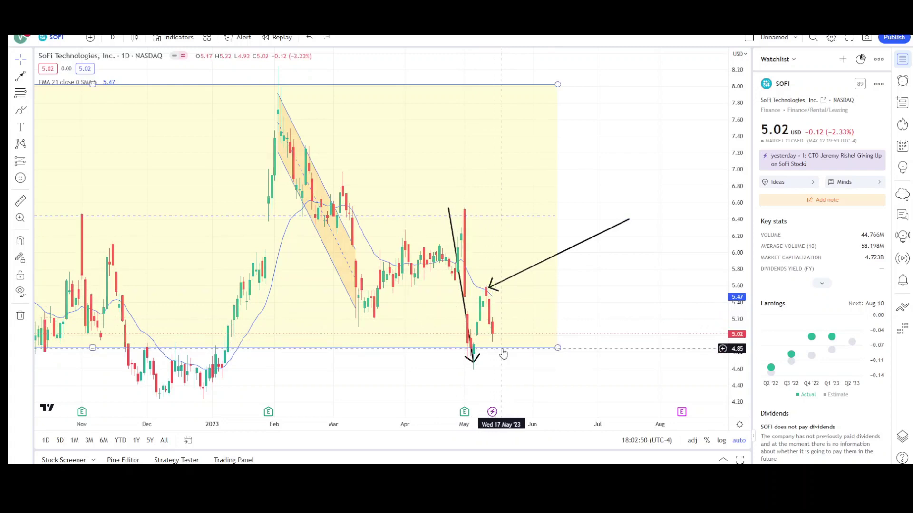
Step: Sketch a red brush path from the early-May low through 5.50 and 4.93 up to about 6.16 on 26 May 2023, and delete it
scroll(504, 352, up, 4)
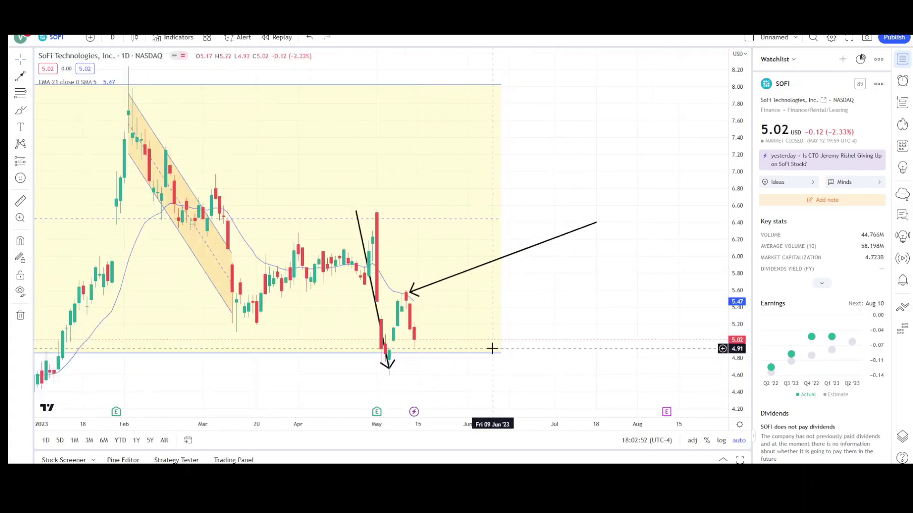
mouse_move(389, 354)
mouse_down()
mouse_move(403, 295)
mouse_move(414, 345)
mouse_move(453, 243)
mouse_up()
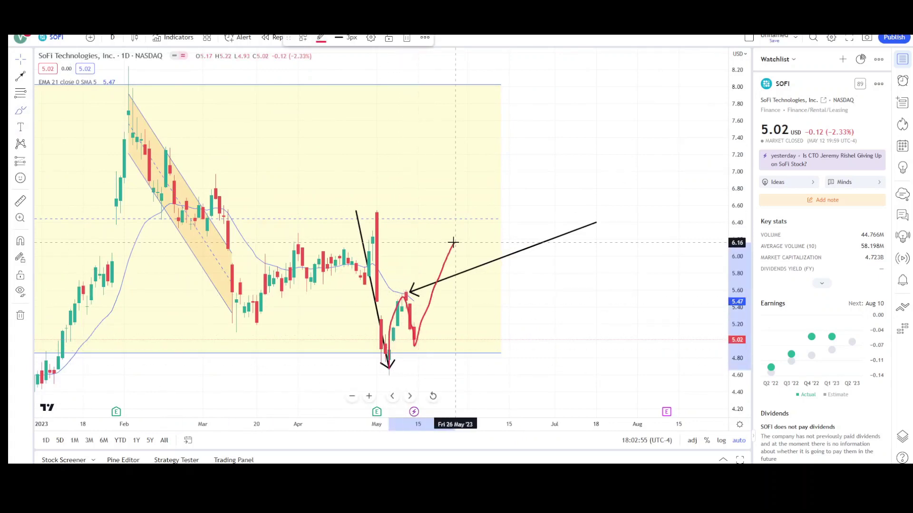
click(407, 37)
Step: Brush a red downward arrow from about 5.05 to 4.60 below the yellow channel beside the latest candles, and delete it
scroll(472, 286, down, 3)
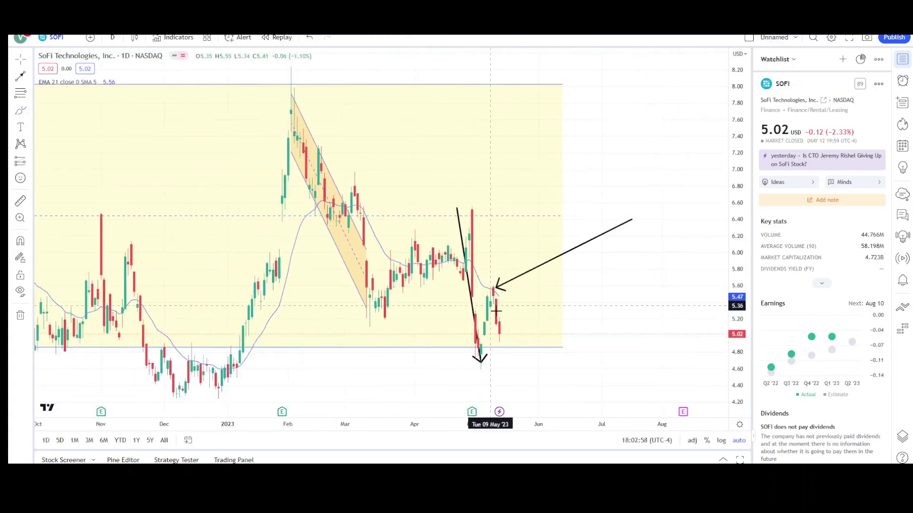
click(29, 114)
mouse_move(493, 331)
mouse_down()
mouse_move(513, 369)
mouse_move(523, 357)
mouse_up()
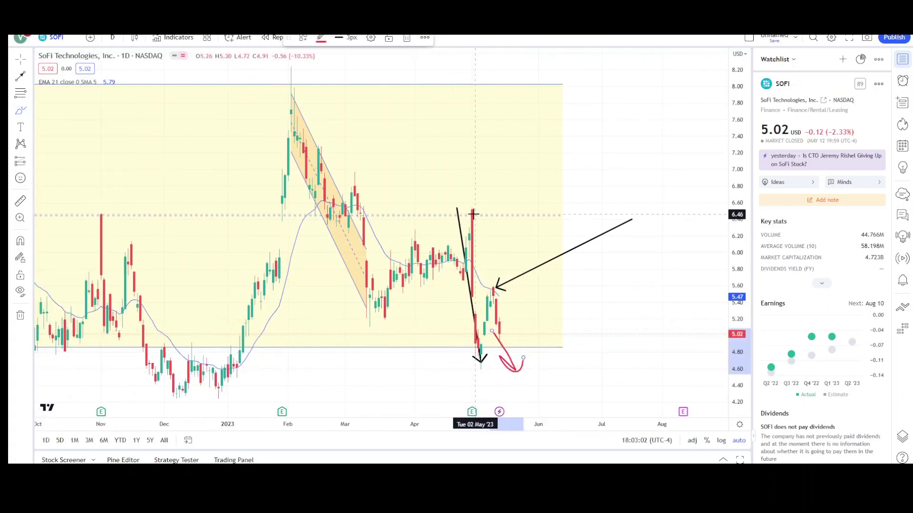
click(406, 37)
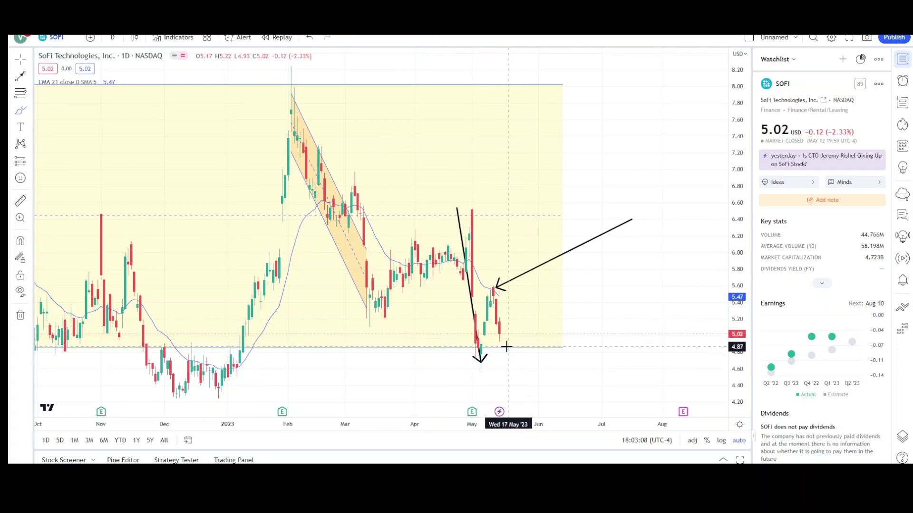
Step: Brush a red downward arrow over December 2022 and a red upward arrow from mid-January to about 6.10 in February, and undo both
scroll(495, 348, up, 1)
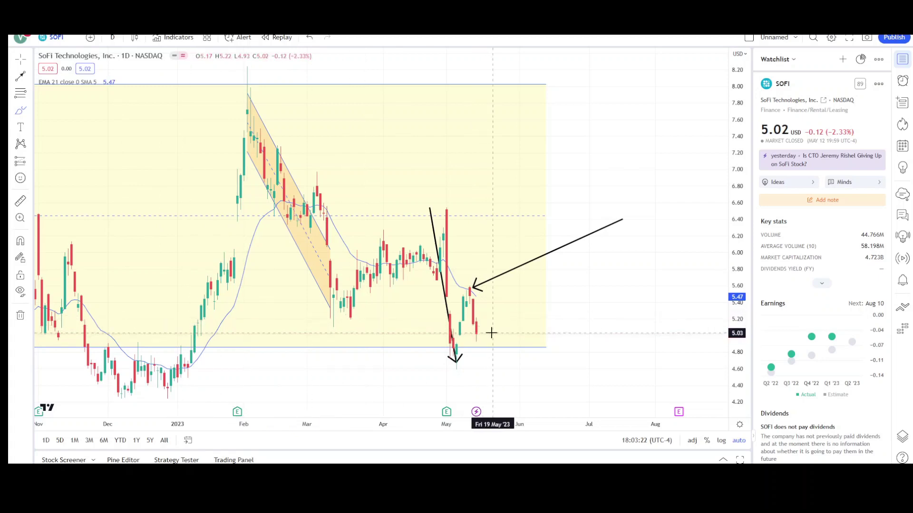
mouse_move(132, 255)
mouse_down()
mouse_move(163, 310)
mouse_move(157, 327)
mouse_move(197, 313)
mouse_up()
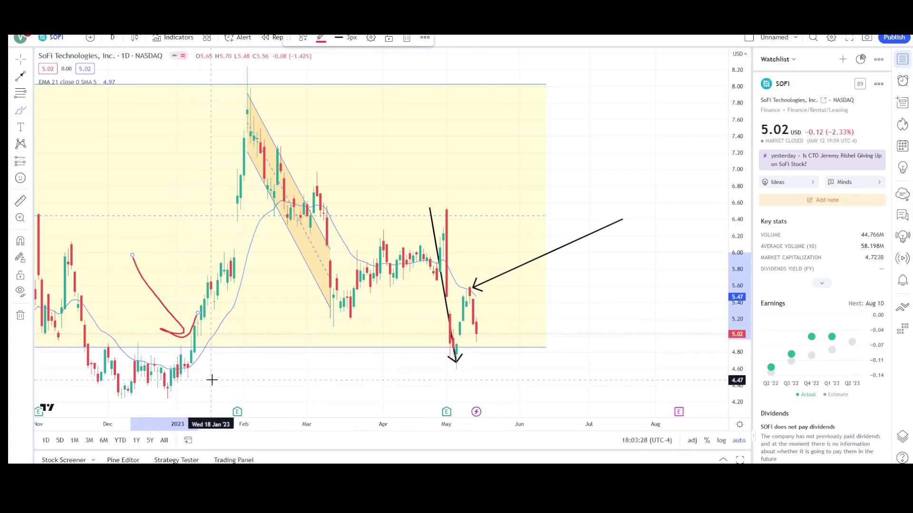
mouse_move(212, 377)
mouse_down()
mouse_move(252, 259)
mouse_move(231, 268)
mouse_move(270, 286)
mouse_up()
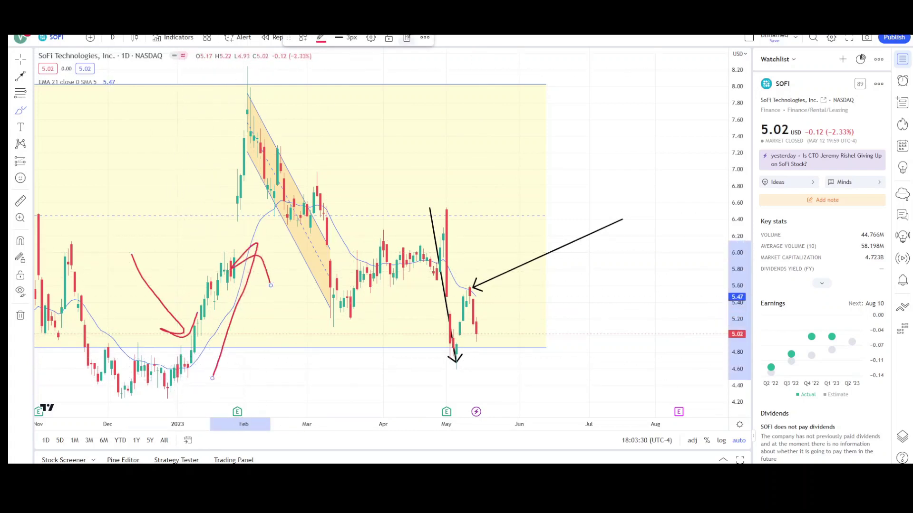
key(ctrl+z)
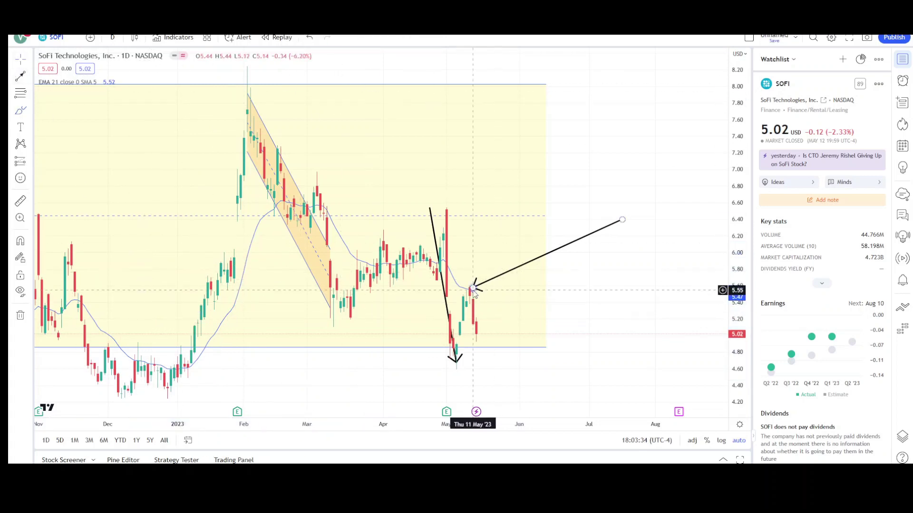
Step: Draw an arrow from 8.53 on 4 August 2022 to 4.26 on 22 December, and move it to start at the 2 February 2023 high
scroll(566, 283, down, 1)
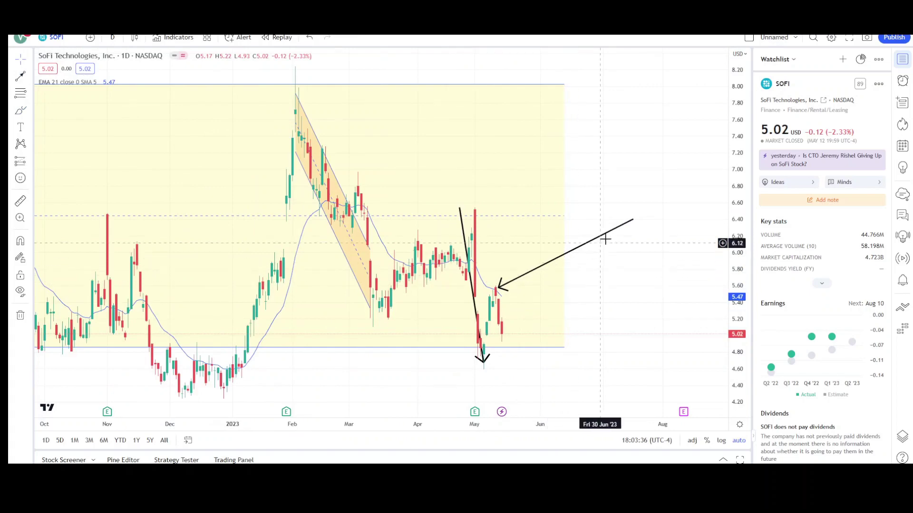
scroll(608, 240, down, 2)
drag(693, 225, 650, 218)
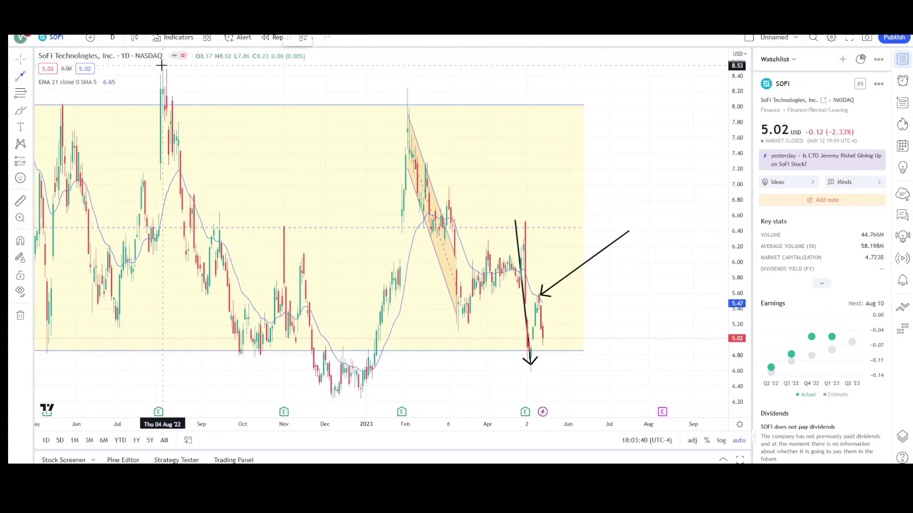
mouse_move(162, 67)
mouse_down()
mouse_move(368, 326)
mouse_move(350, 379)
mouse_move(355, 399)
mouse_up()
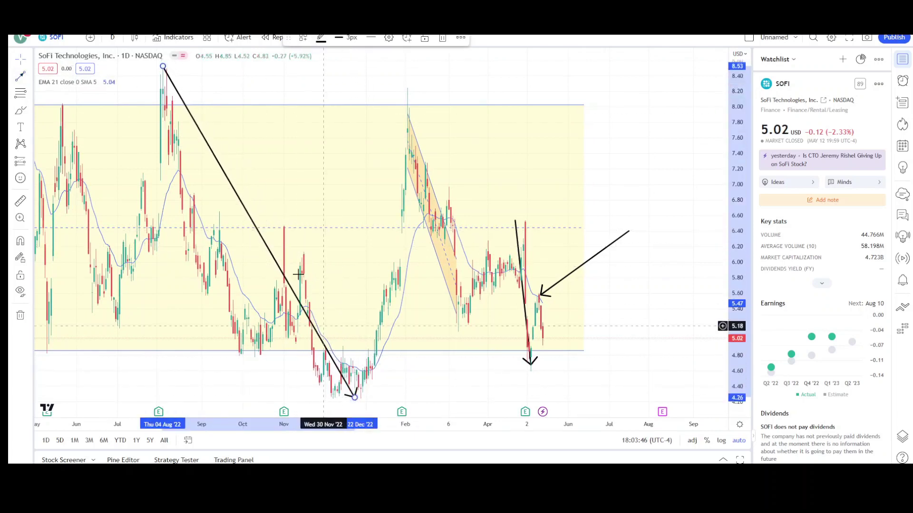
drag(276, 255, 512, 278)
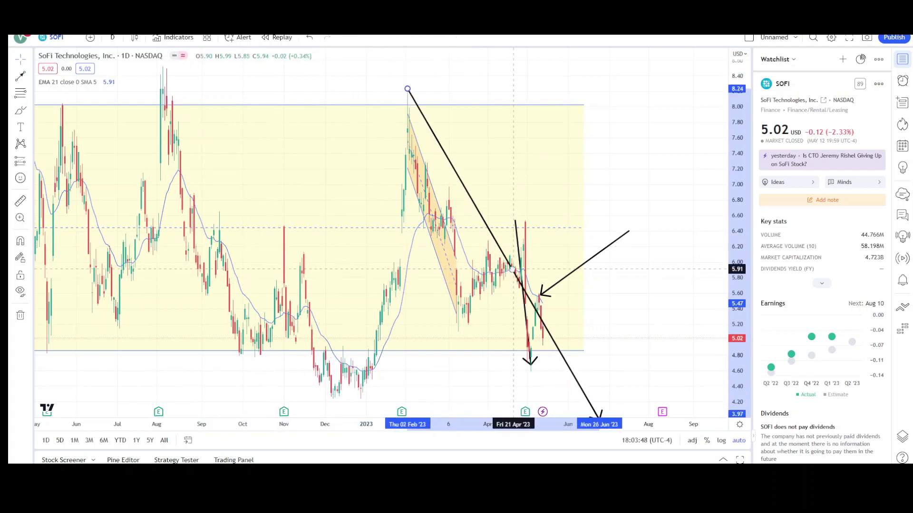
Step: Place a horizontal line at about 3.98, level with the tip of the long descending arrow
scroll(719, 218, down, 3)
scroll(666, 275, up, 1)
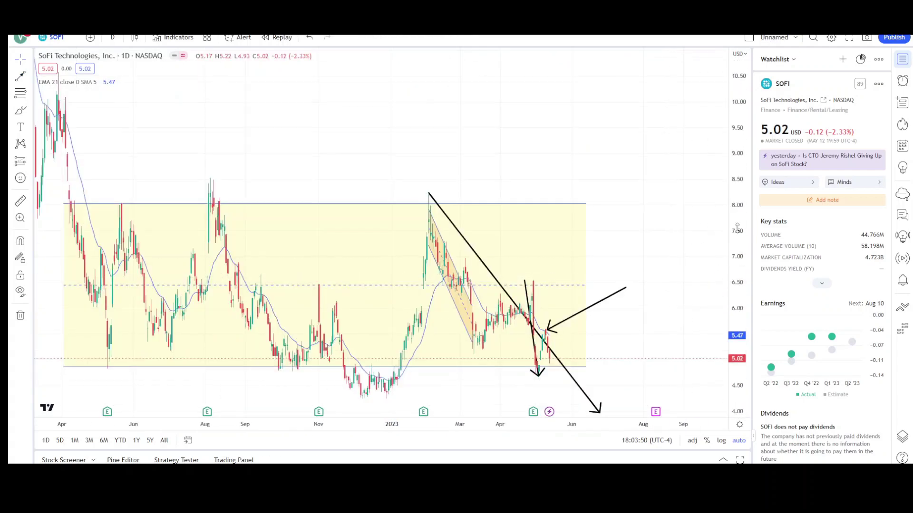
drag(666, 275, 558, 249)
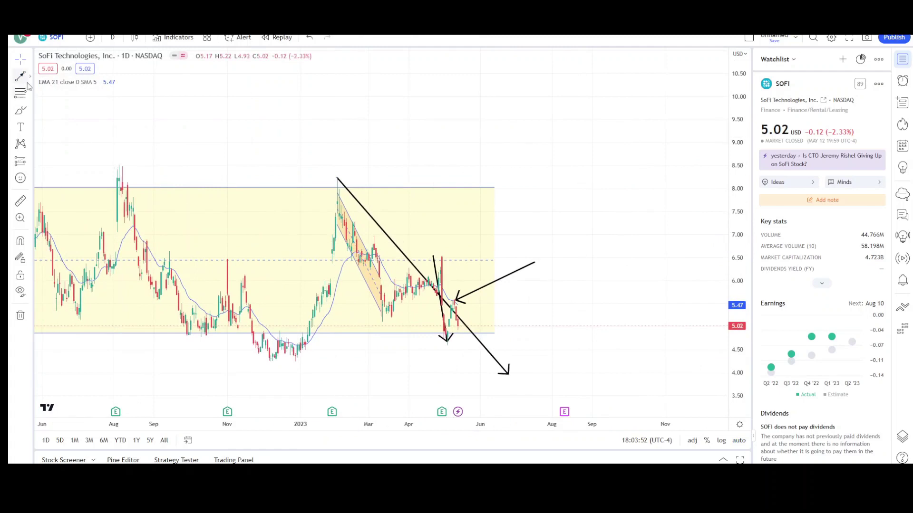
click(30, 76)
click(87, 194)
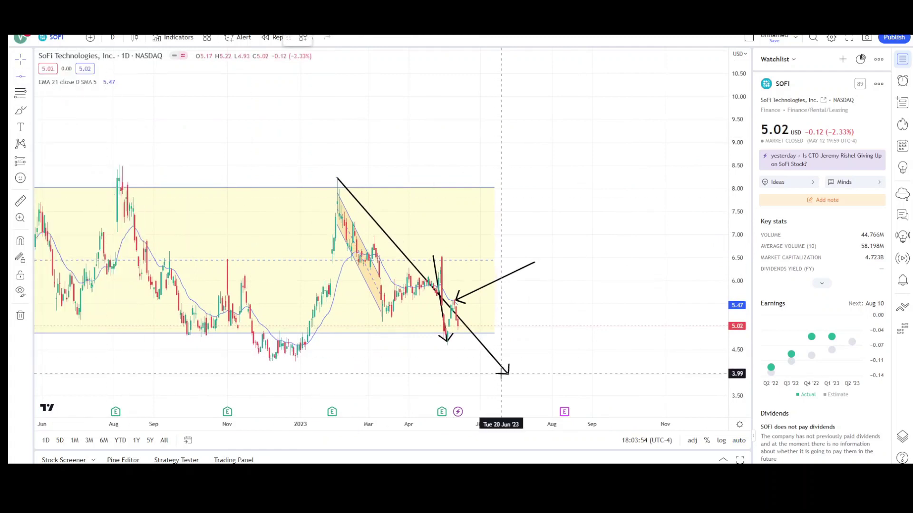
click(502, 374)
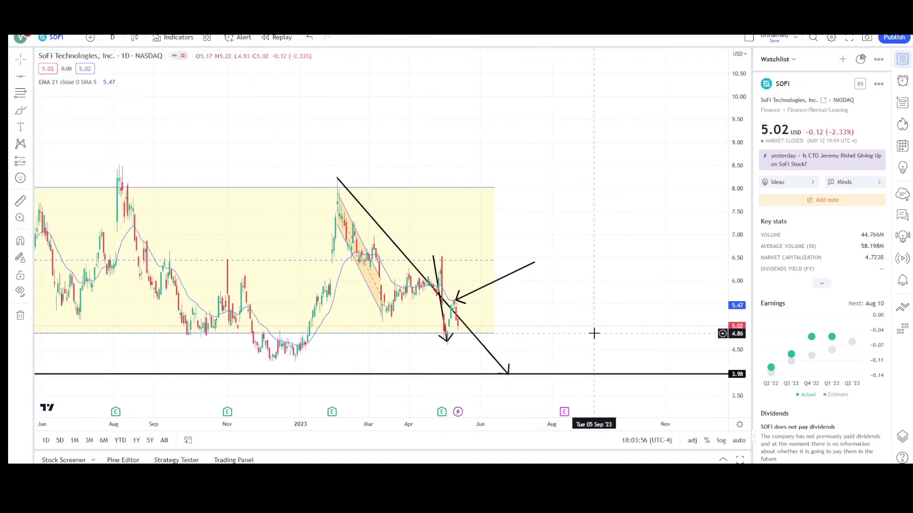
Step: Draw an arrow from 8.24 on 1 February to 5.14 in mid-March 2023, and move it to the early-May high, ending near 3.47
scroll(569, 301, up, 1)
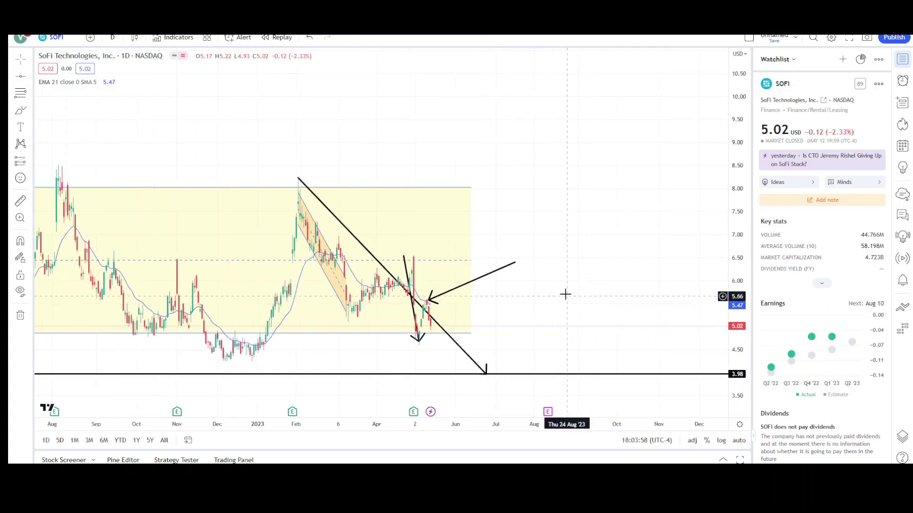
scroll(565, 295, up, 2)
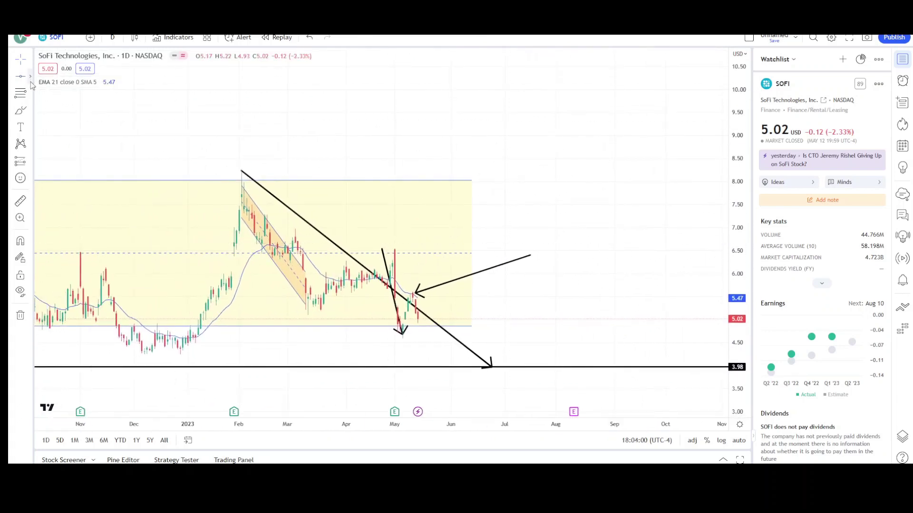
click(30, 78)
click(57, 95)
click(239, 171)
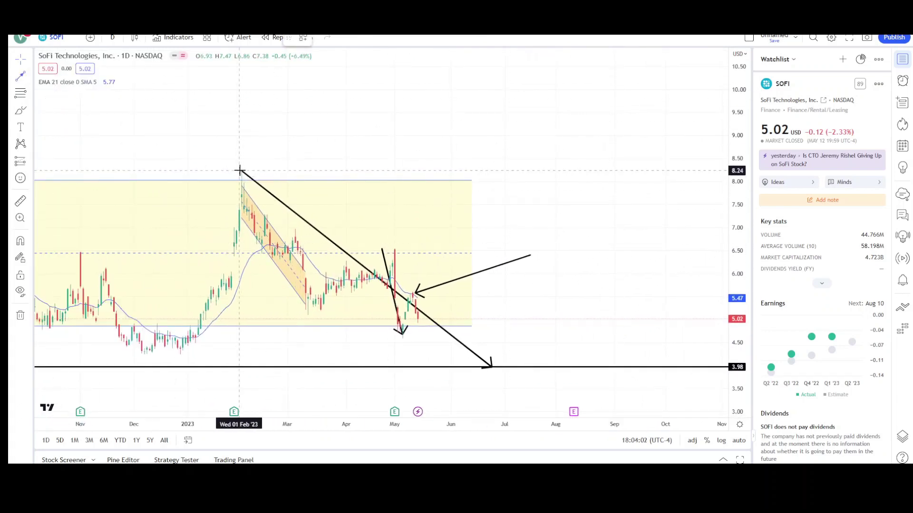
click(308, 315)
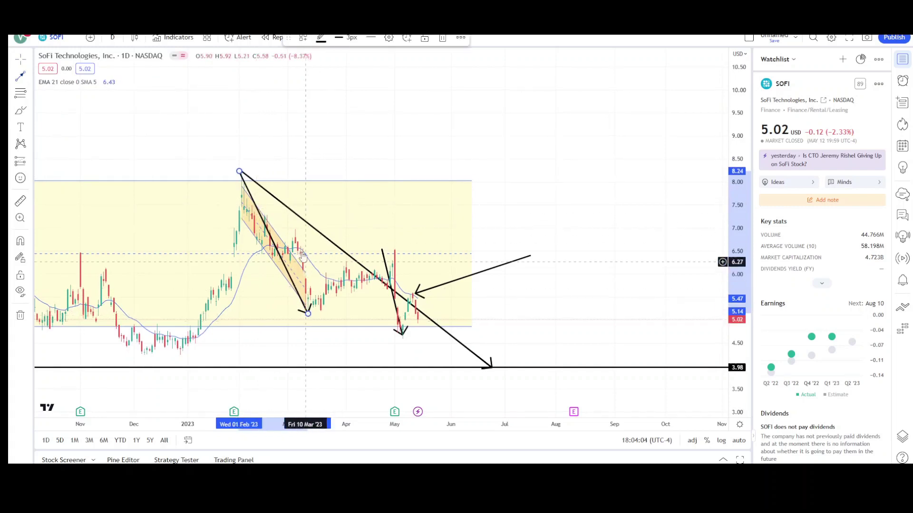
mouse_move(275, 247)
mouse_down()
mouse_move(430, 326)
mouse_move(574, 313)
mouse_up()
scroll(415, 299, up, 3)
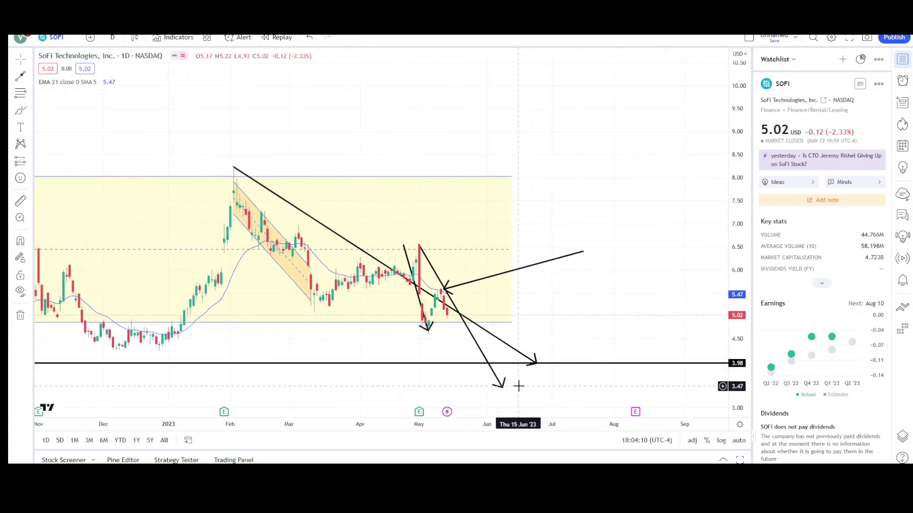
Step: Draw an arrow along the early-May drop from 6.44 to 4.53, and move it to the 11 May high, ending near 3.70
scroll(504, 354, up, 1)
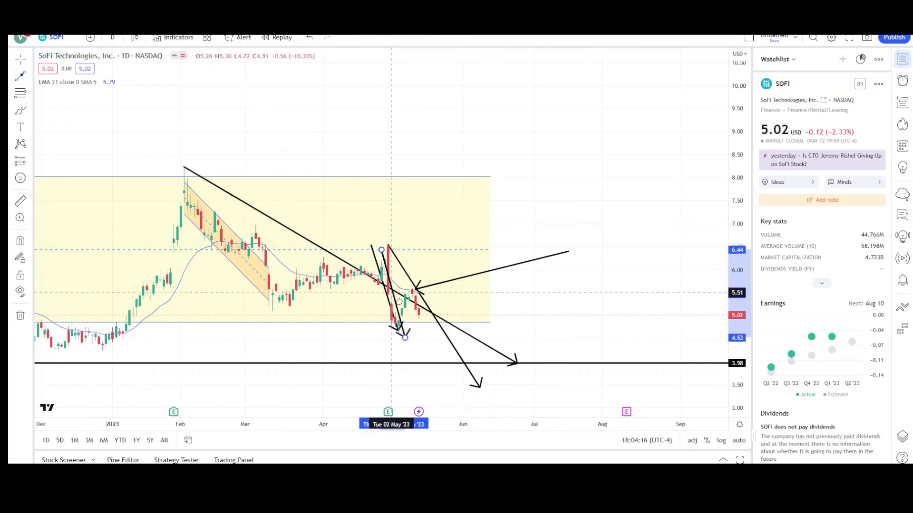
drag(412, 289, 436, 378)
click(453, 376)
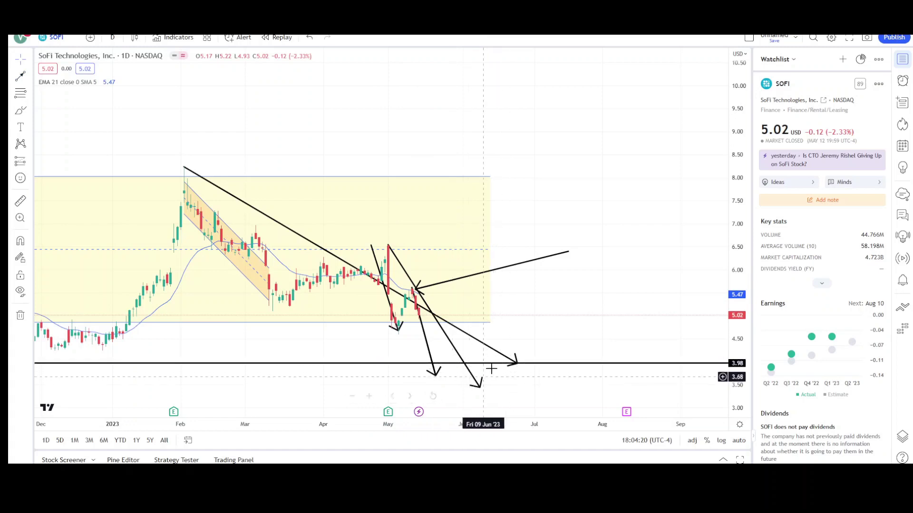
drag(516, 363, 515, 365)
key(ctrl+z)
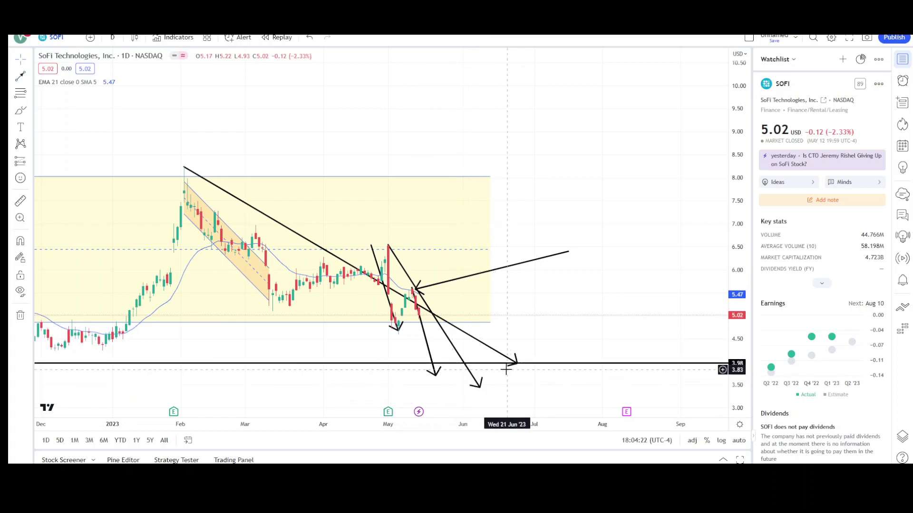
Step: Examine the three projected drop arrows against the yellow channel's lower edge and the horizontal line at 3.98
scroll(502, 366, down, 2)
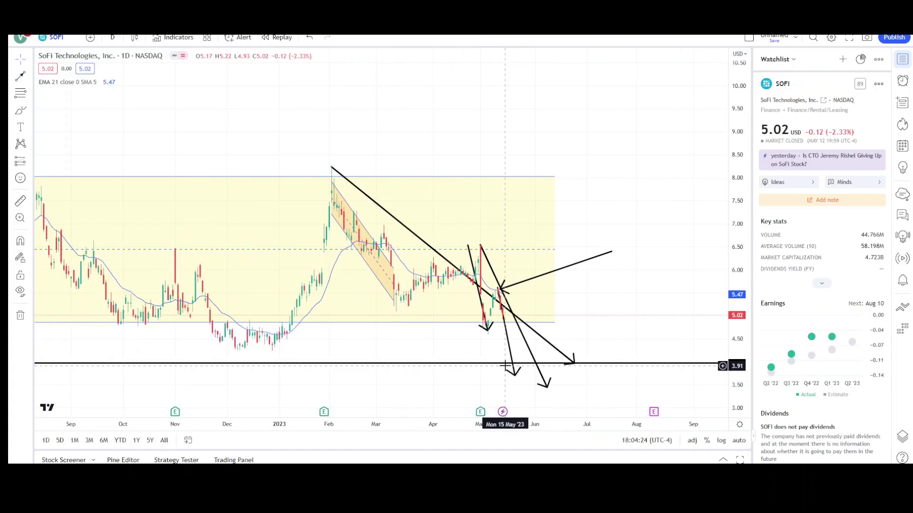
scroll(504, 365, down, 3)
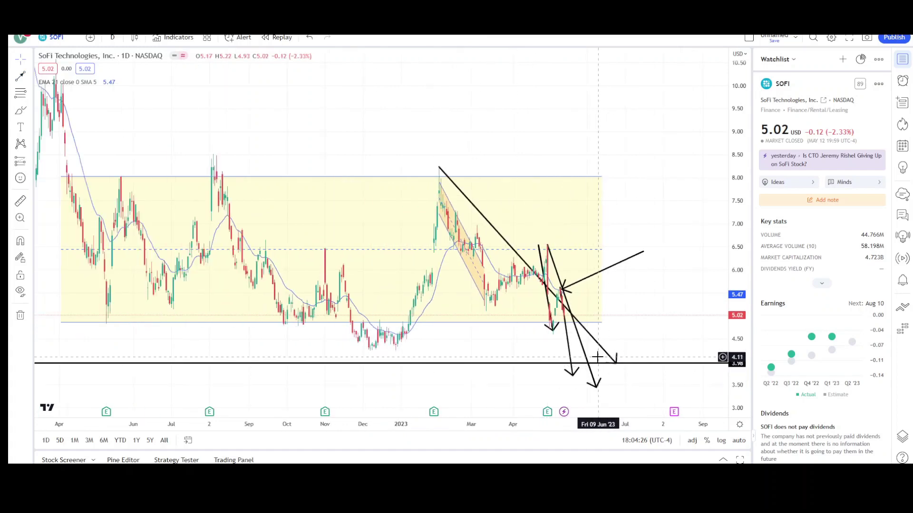
scroll(597, 356, up, 1)
scroll(589, 357, down, 2)
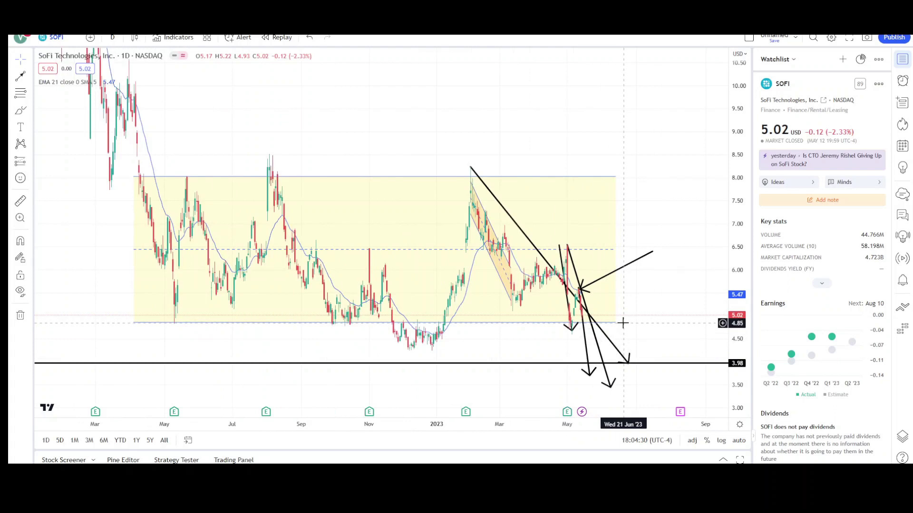
scroll(622, 323, up, 1)
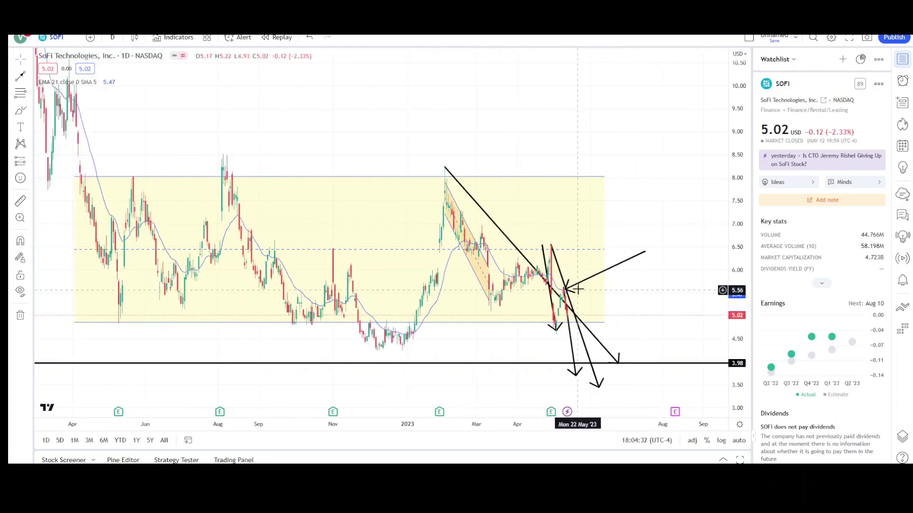
click(574, 323)
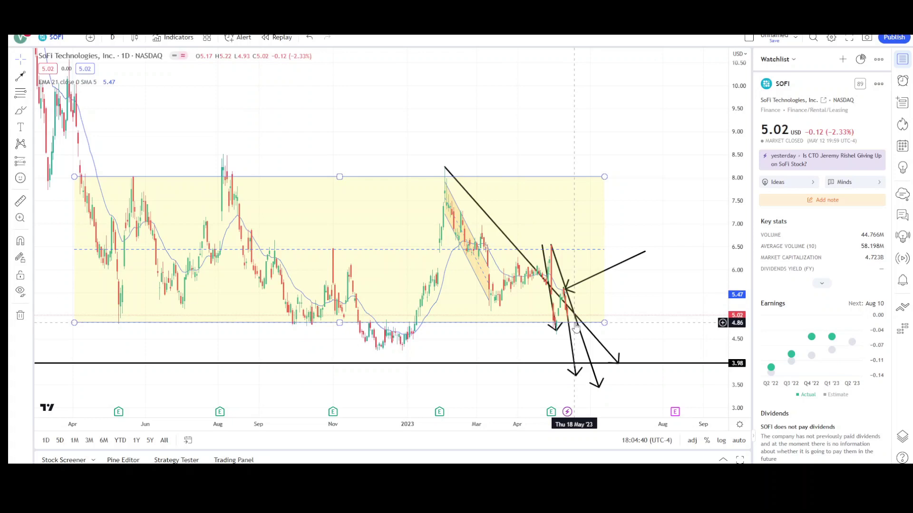
click(591, 358)
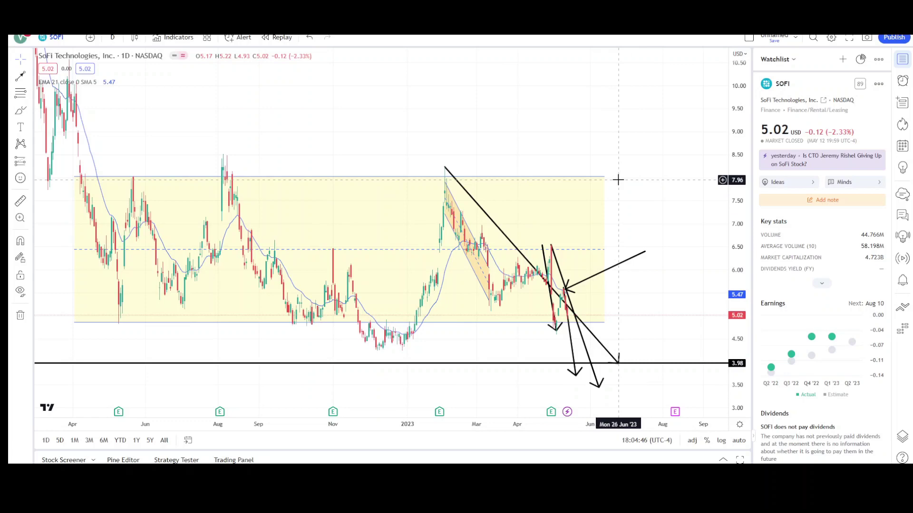
scroll(565, 319, up, 3)
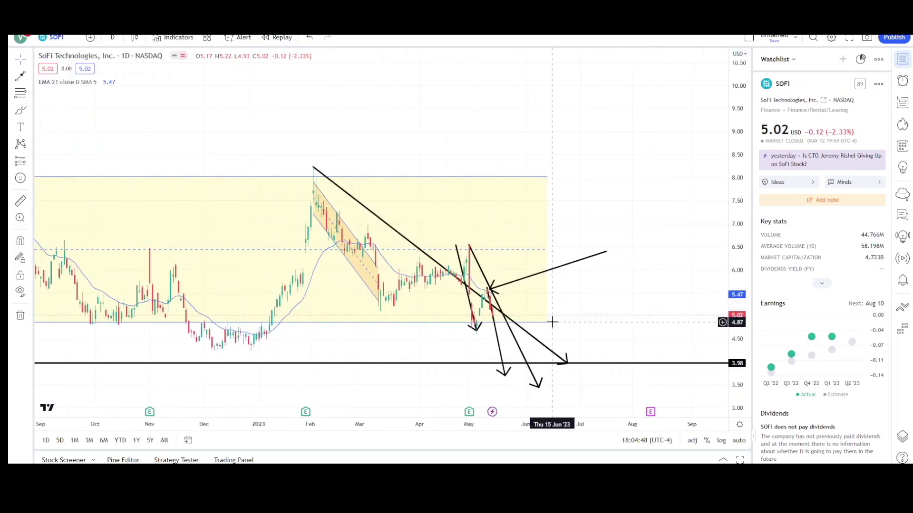
scroll(542, 300, down, 3)
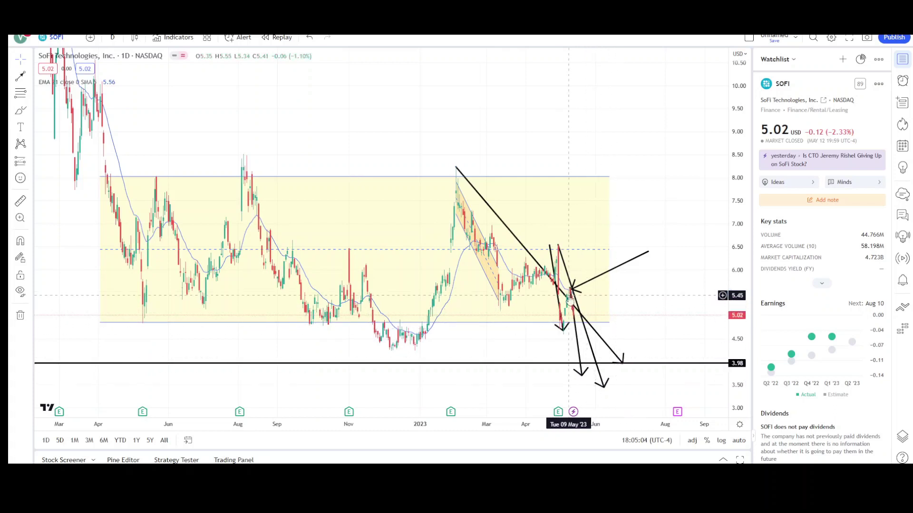
click(580, 323)
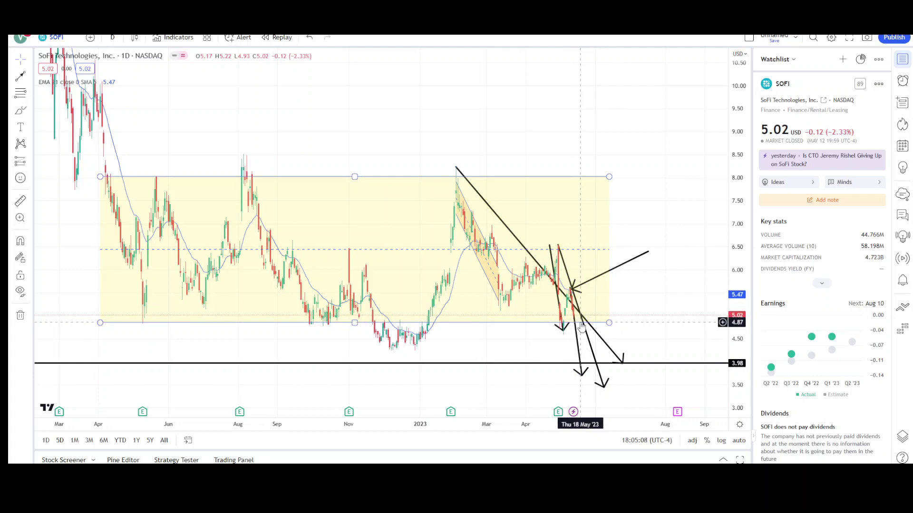
click(581, 327)
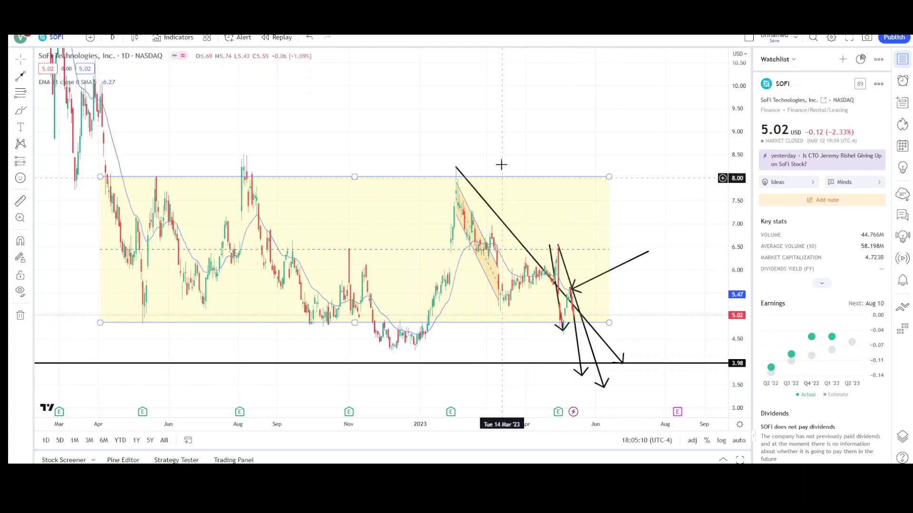
Step: Read the earnings and revenue details of the quarterly reports from 10 May 2022 through 1 May 2023
scroll(516, 153, up, 1)
scroll(516, 152, down, 2)
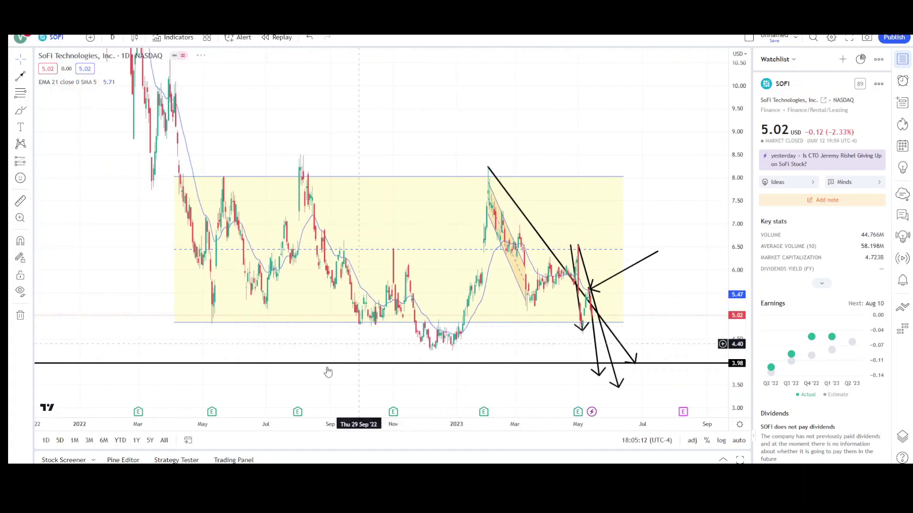
click(211, 412)
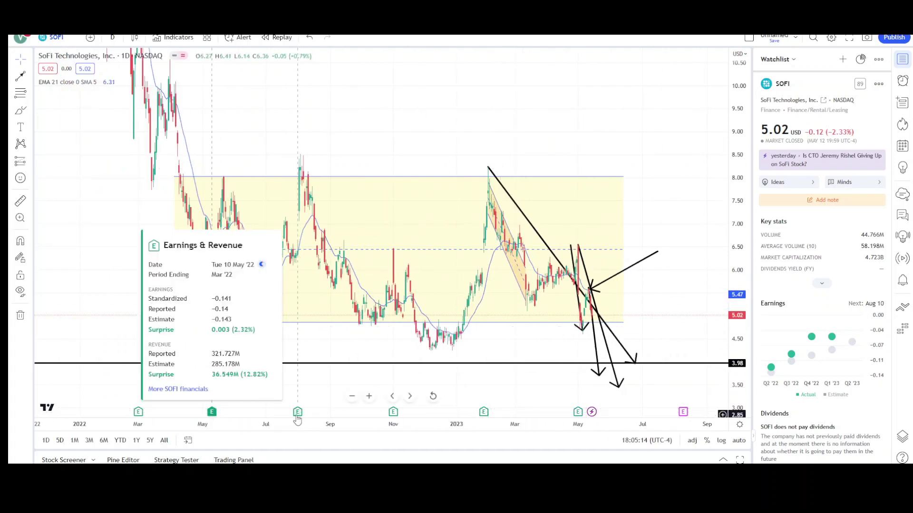
click(298, 412)
click(393, 413)
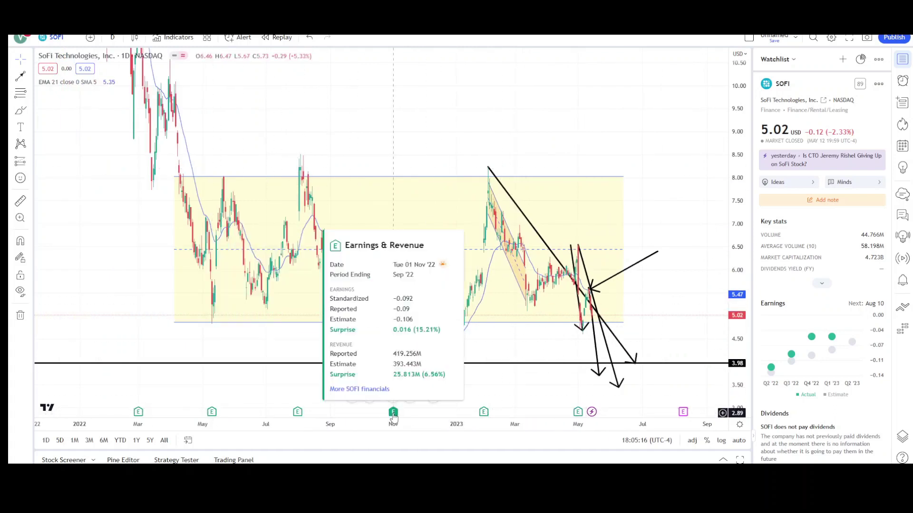
click(484, 412)
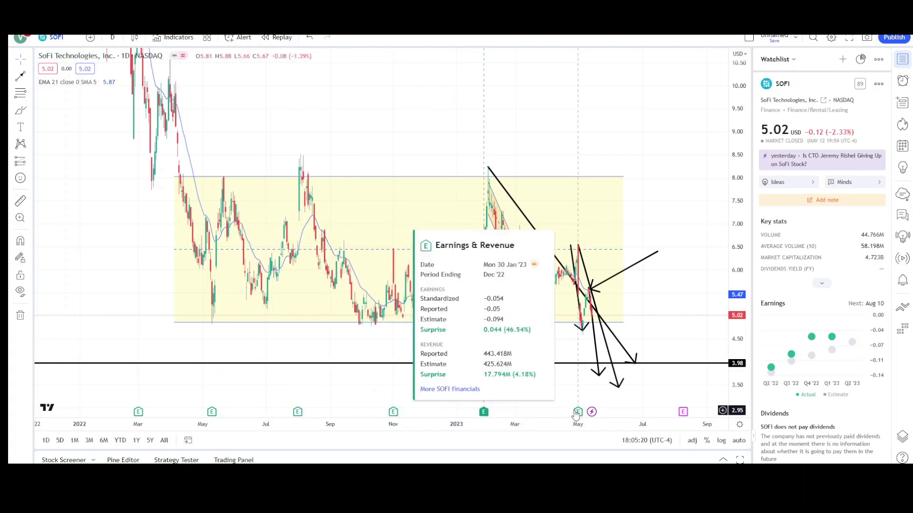
click(576, 413)
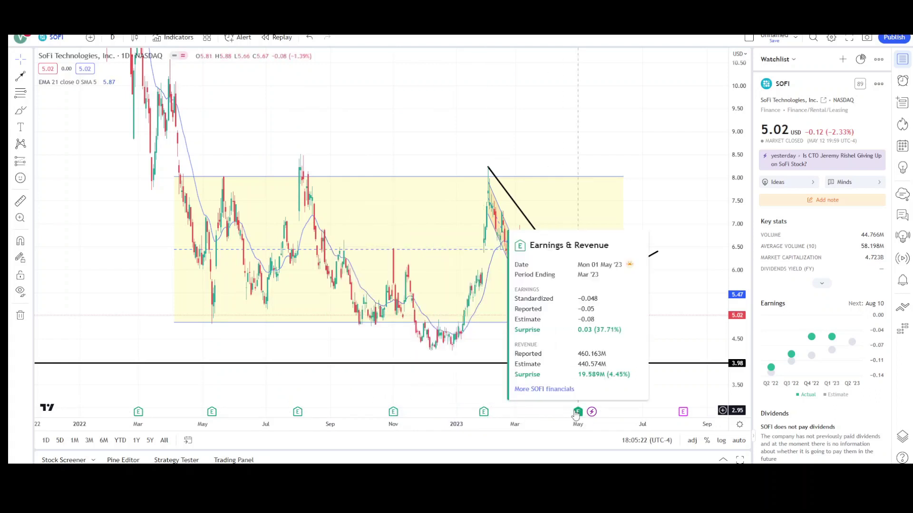
Step: Compare the 1 May 2023 earnings report with the reports of 30 January 2023 and 10 May 2022
click(487, 415)
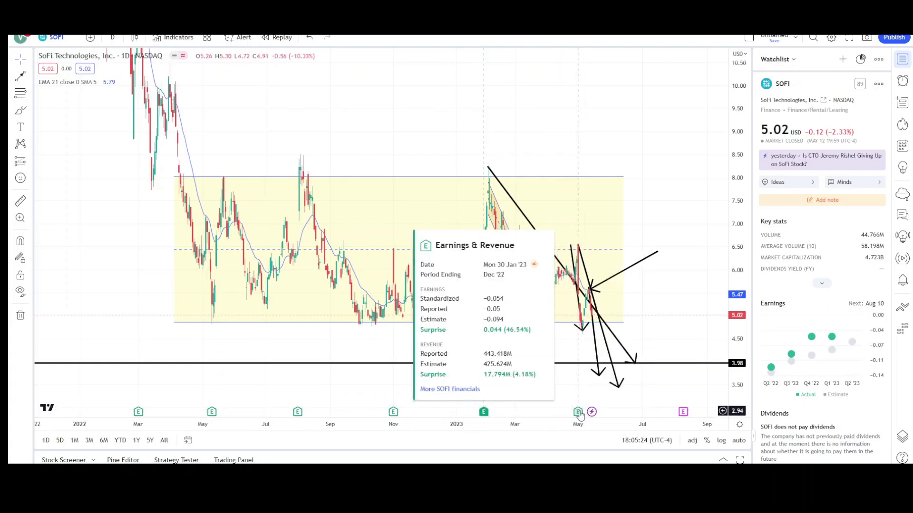
click(579, 413)
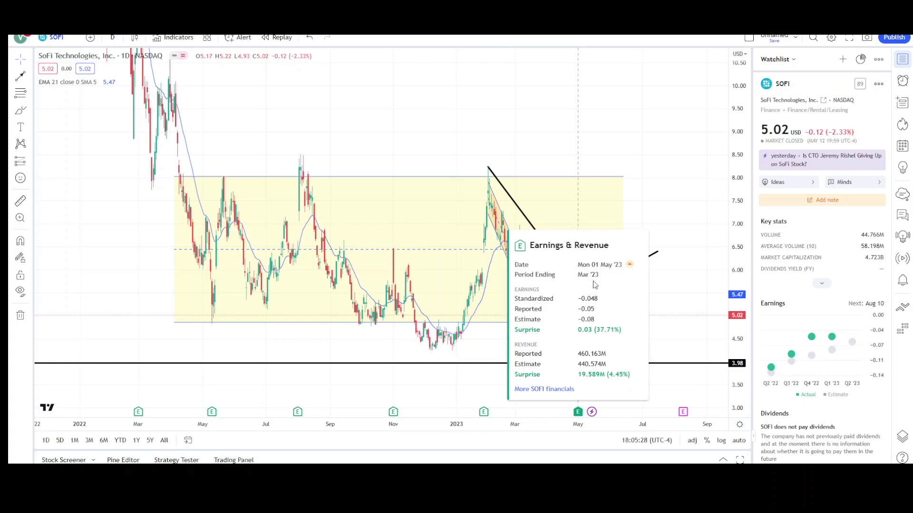
click(211, 413)
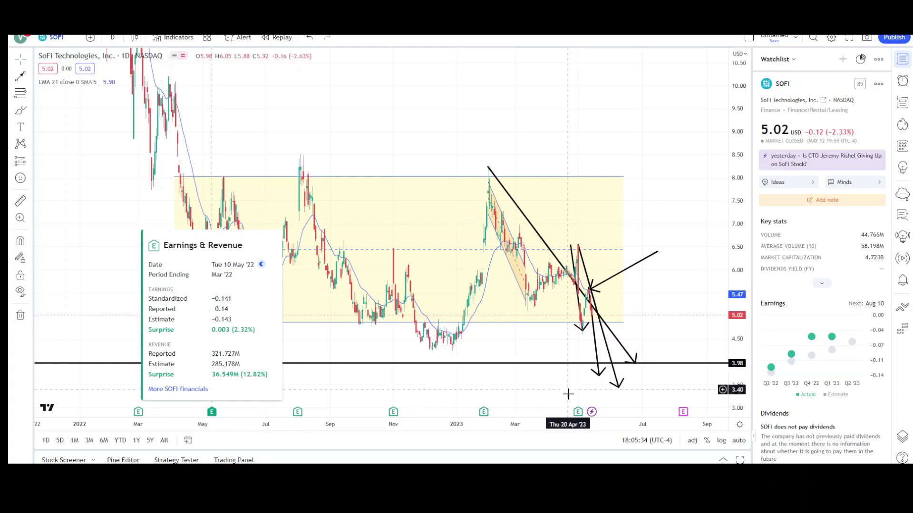
click(579, 413)
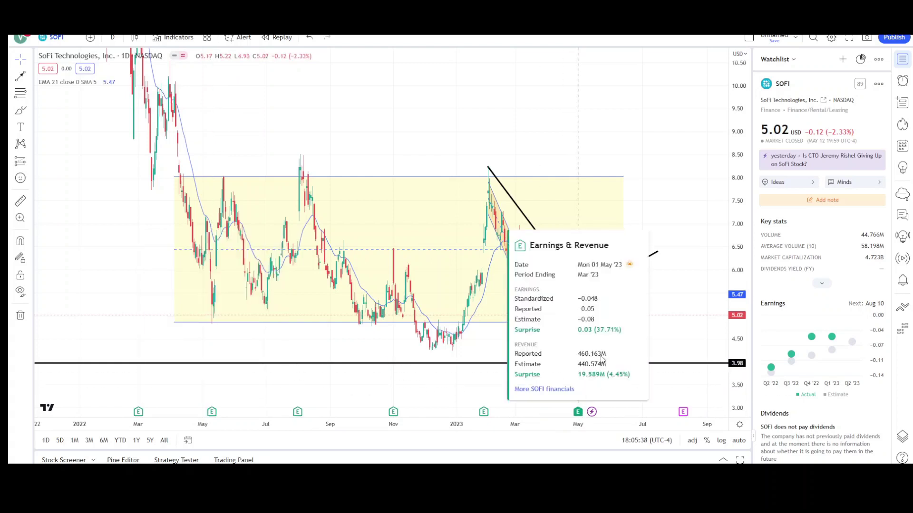
click(212, 413)
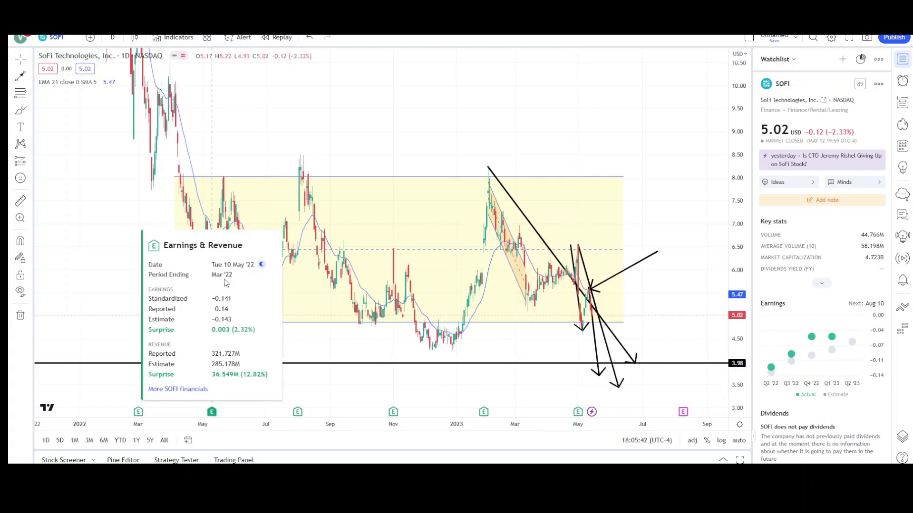
Step: Examine the price swings around earnings dates and recheck the November 2022, January 2023 and May 2023 reports
scroll(452, 234, up, 1)
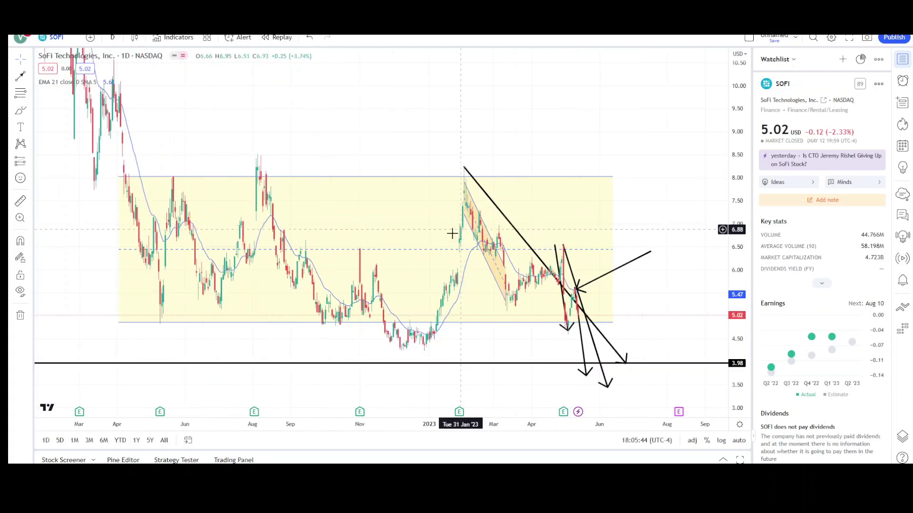
scroll(353, 349, down, 1)
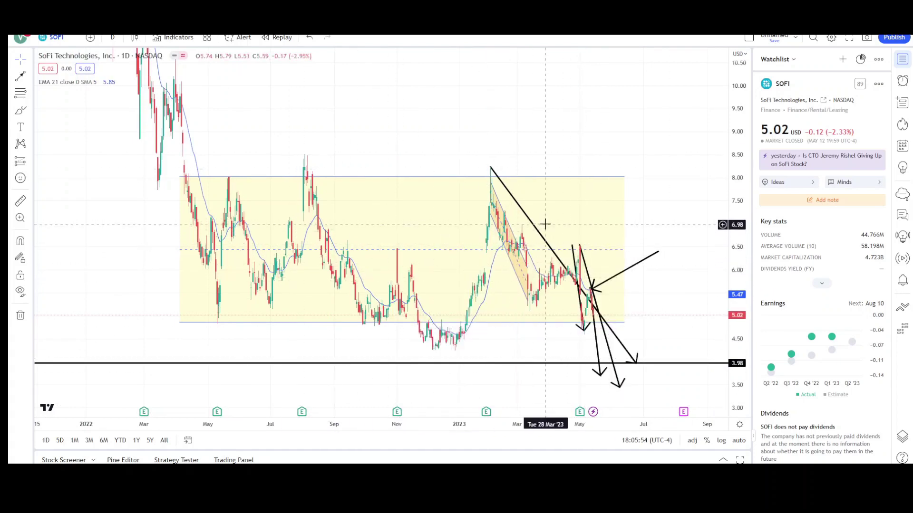
scroll(407, 248, up, 1)
scroll(381, 250, up, 1)
scroll(428, 259, down, 1)
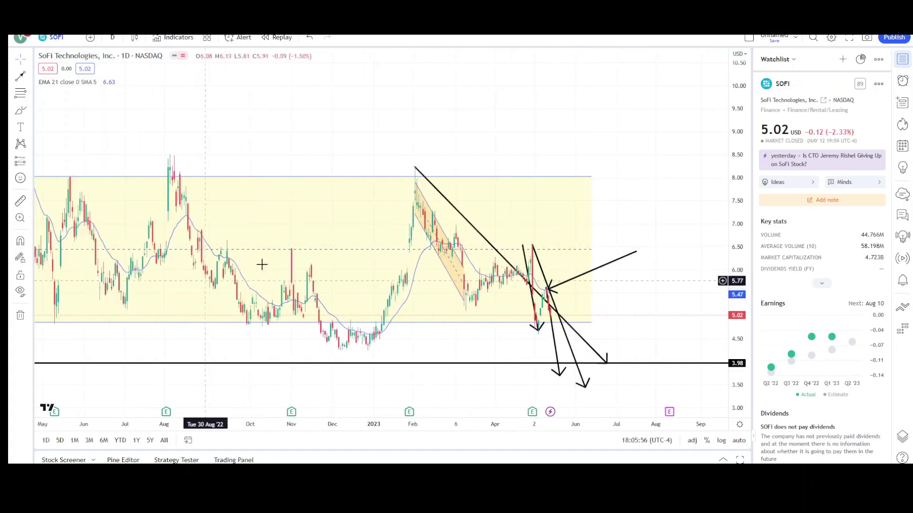
scroll(457, 275, down, 1)
mouse_move(571, 417)
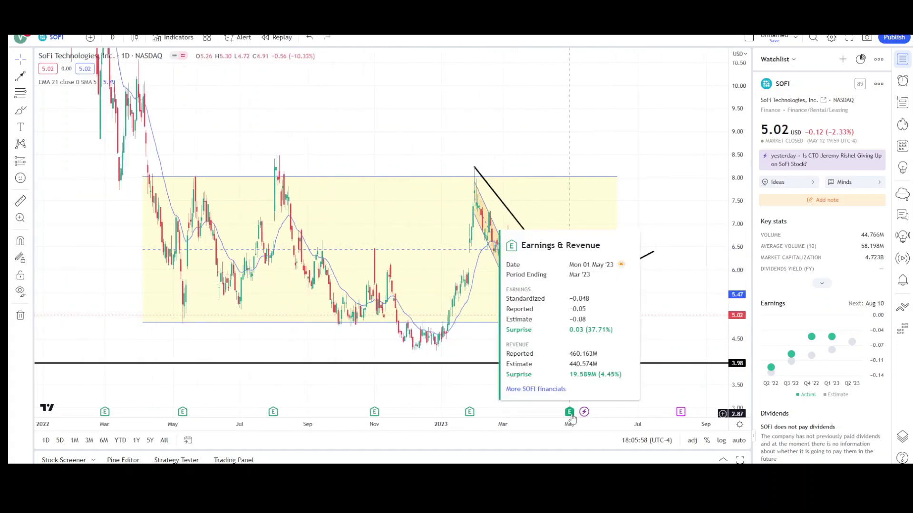
mouse_move(374, 413)
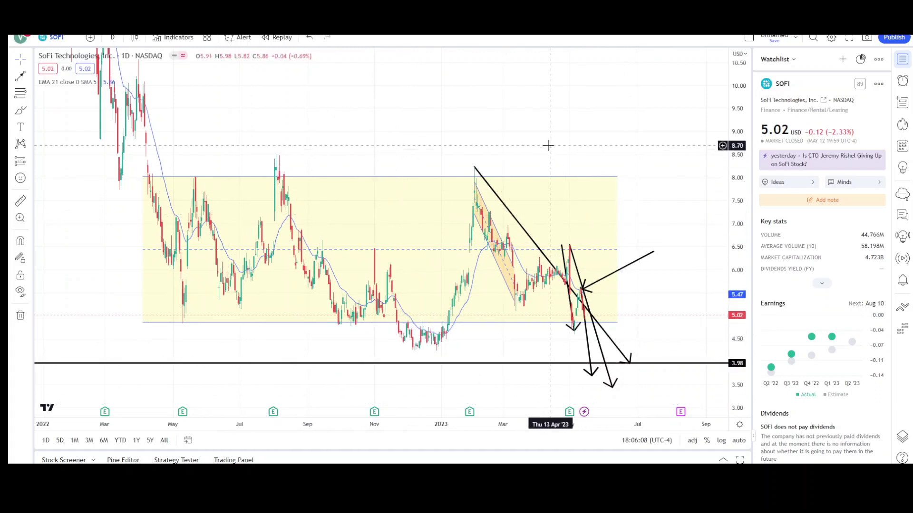
scroll(546, 144, right, 1)
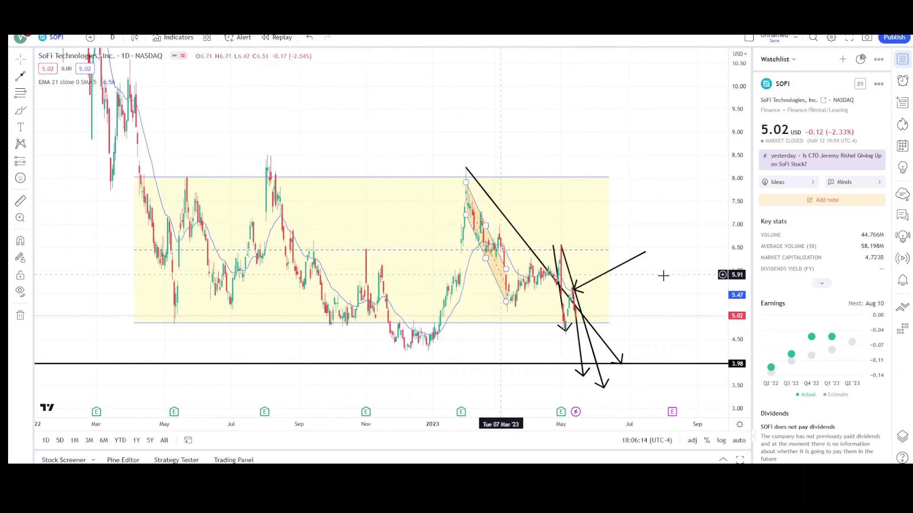
click(561, 411)
click(461, 413)
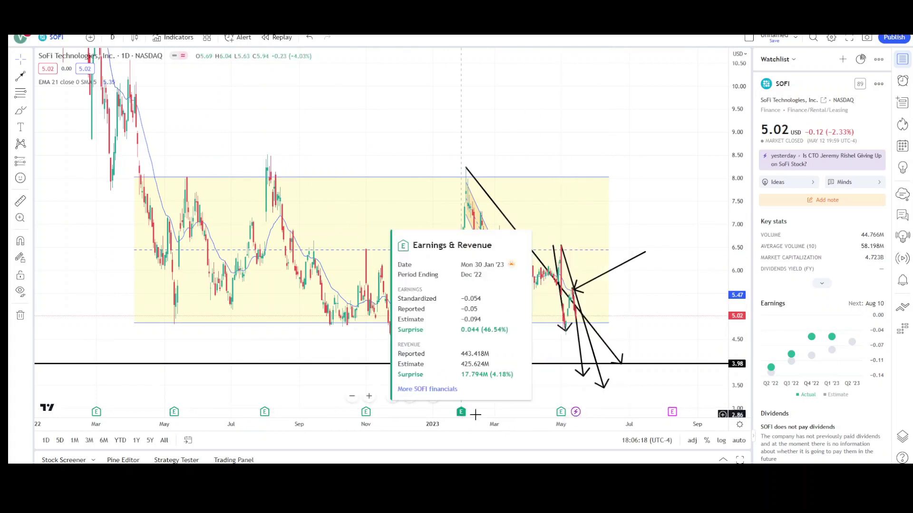
drag(602, 127, 567, 134)
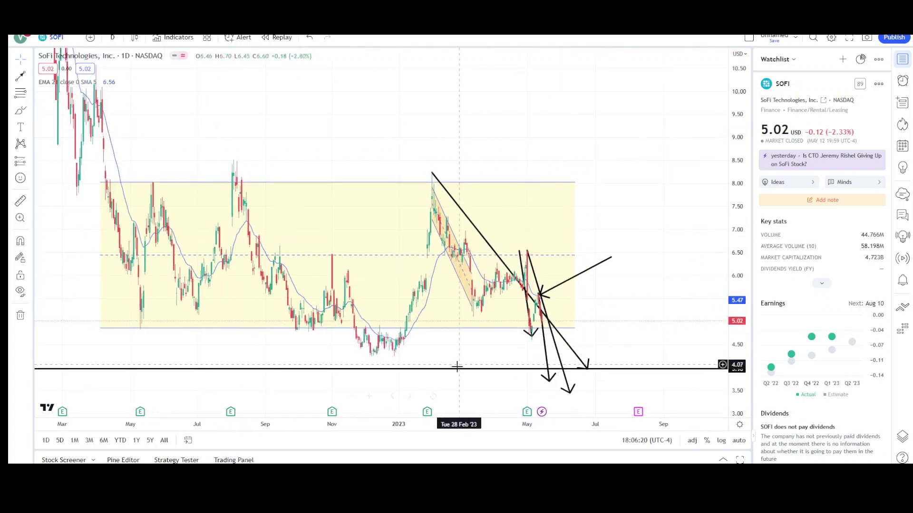
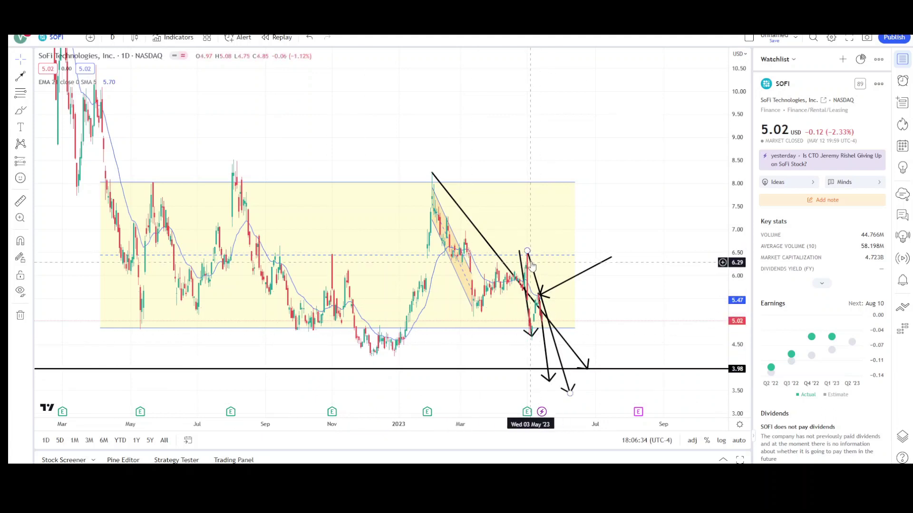
Step: Check the 2022 annual revenue, net income and profit margin in the income statement, and revisit the two latest earnings reports
scroll(815, 315, down, 1)
scroll(798, 309, down, 2)
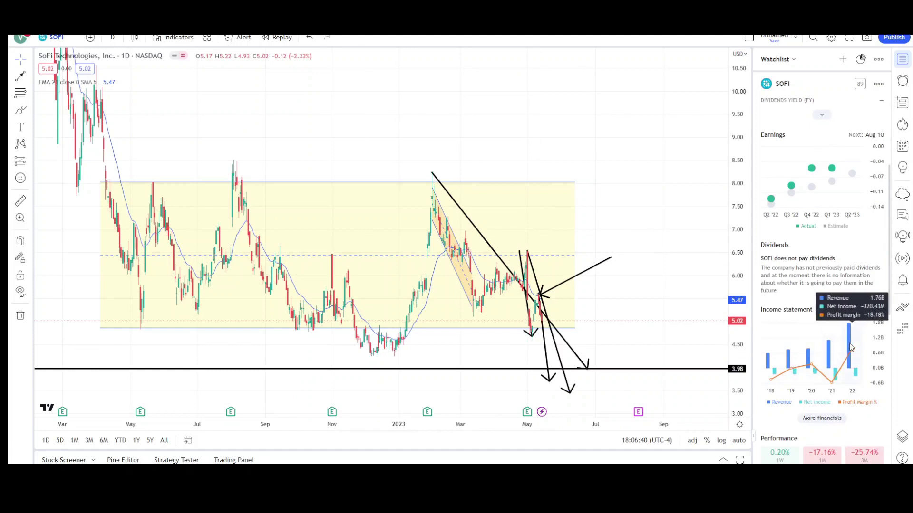
mouse_move(528, 412)
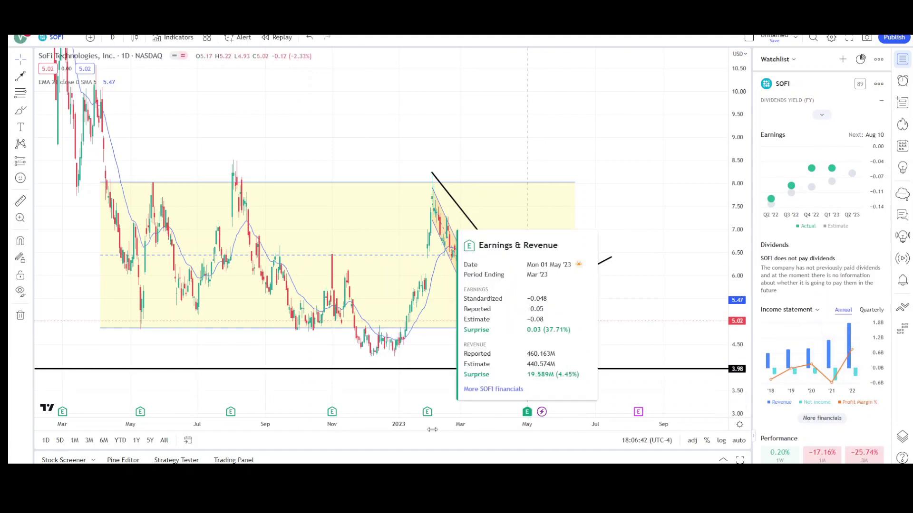
mouse_move(425, 417)
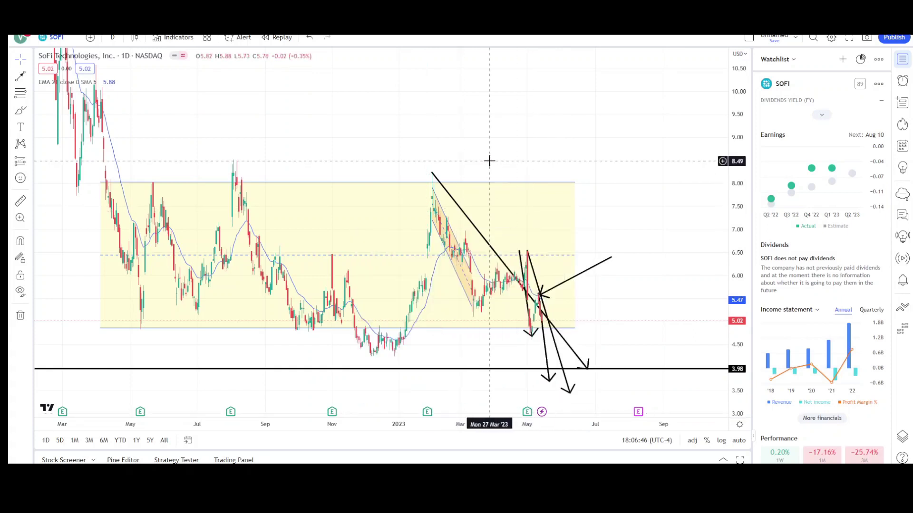
Step: Inspect the recent price action from the mid-May candles to the projected arrow tips near the 3.98 line
scroll(542, 159, up, 1)
scroll(784, 208, up, 3)
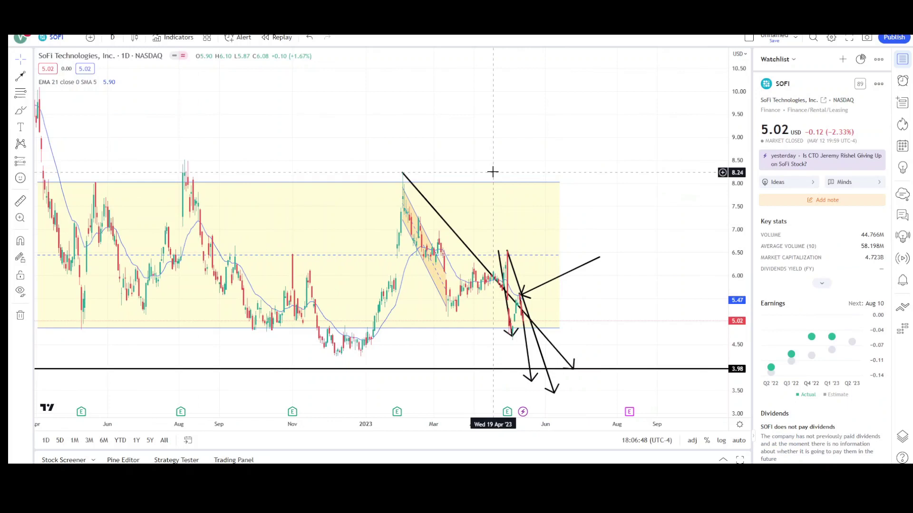
scroll(490, 160, down, 1)
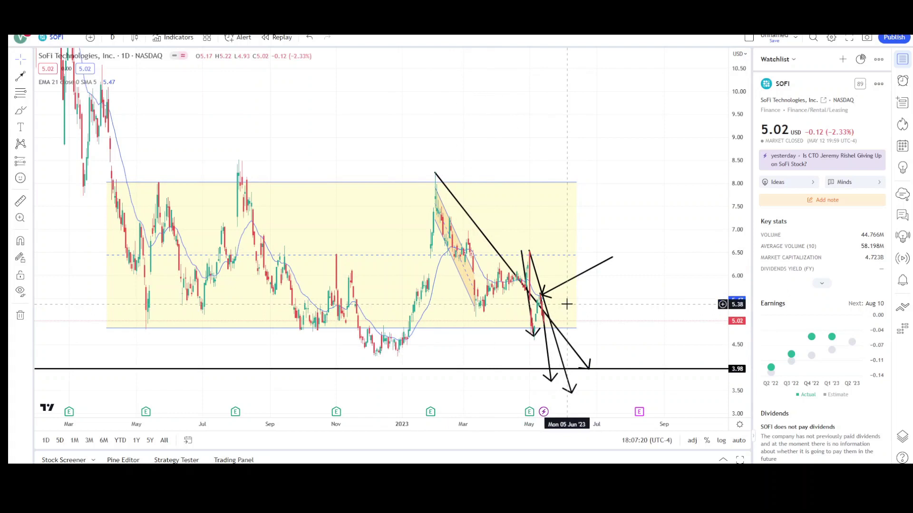
scroll(558, 268, up, 1)
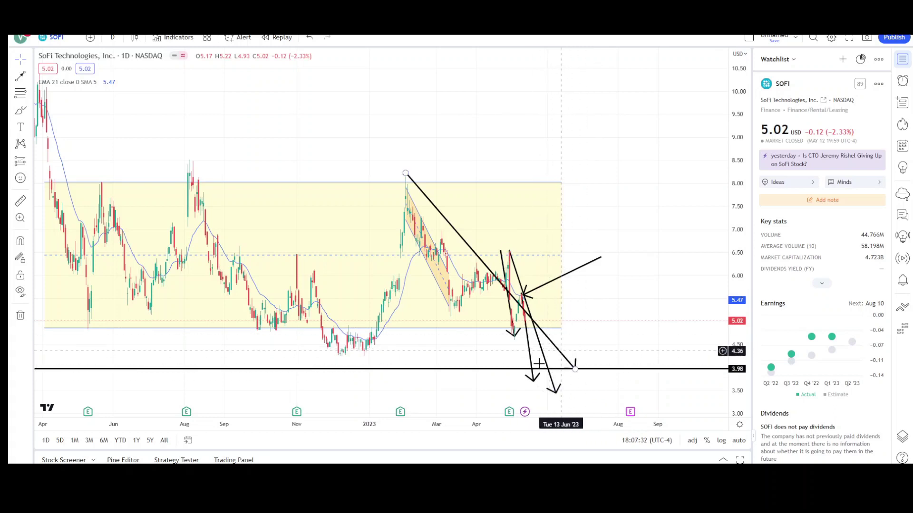
scroll(509, 323, up, 1)
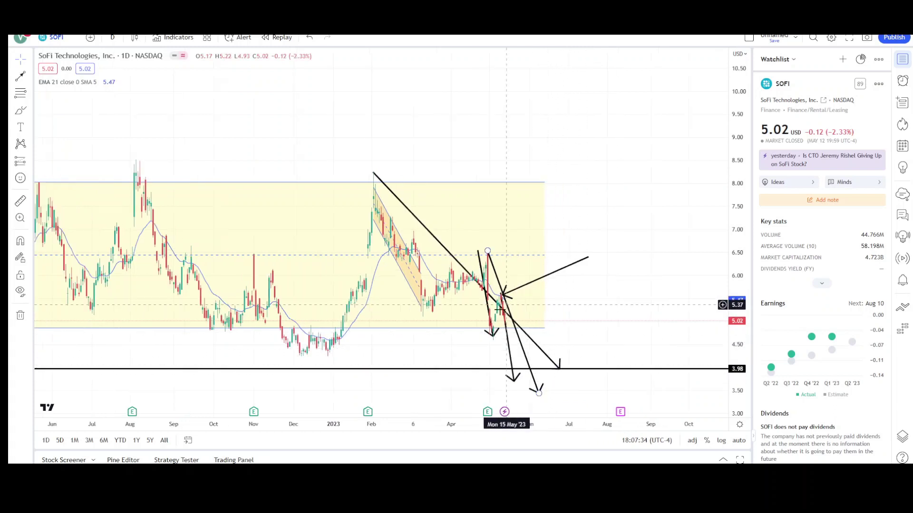
scroll(519, 331, down, 1)
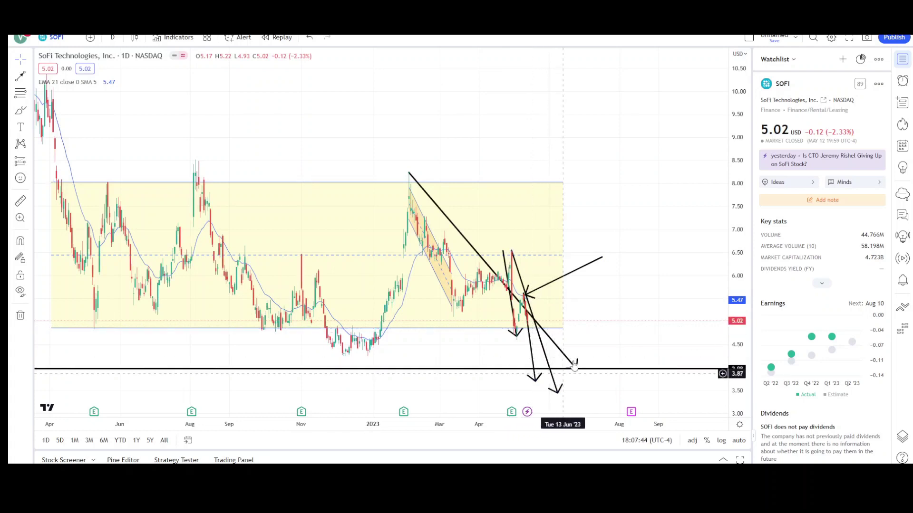
Step: Remove all drawings from the SOFI chart and switch it to the 1-week interval
right_click(434, 140)
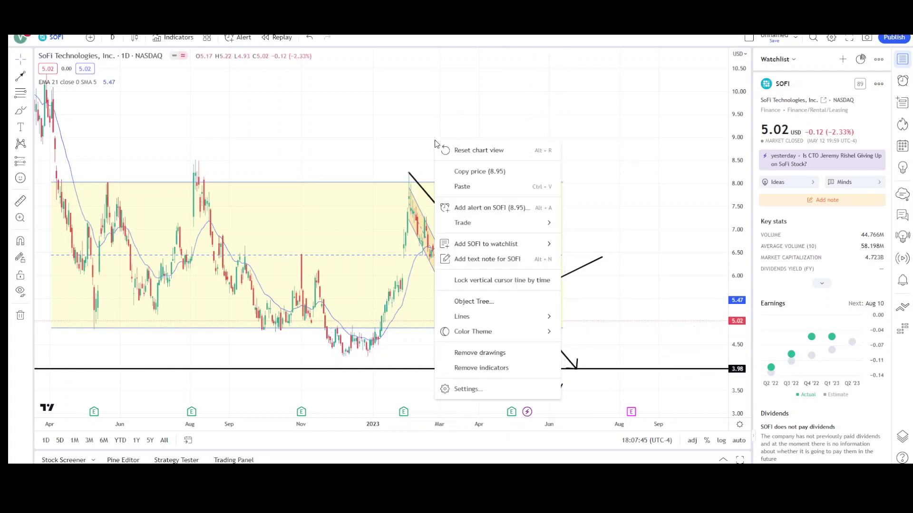
click(523, 353)
click(112, 38)
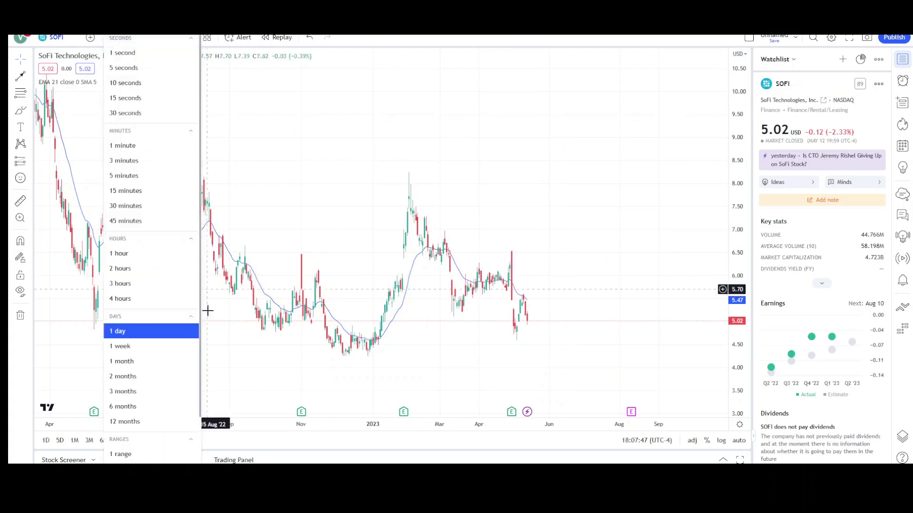
click(149, 349)
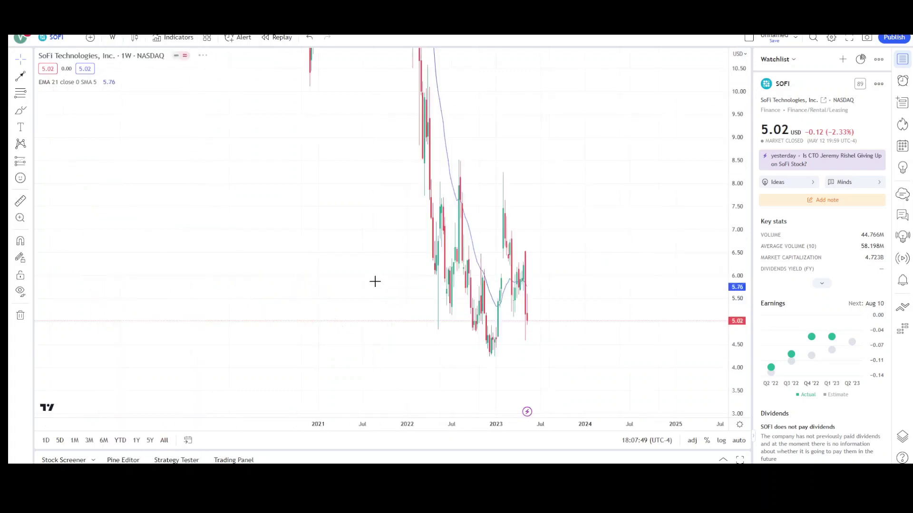
click(432, 395)
drag(639, 167, 469, 167)
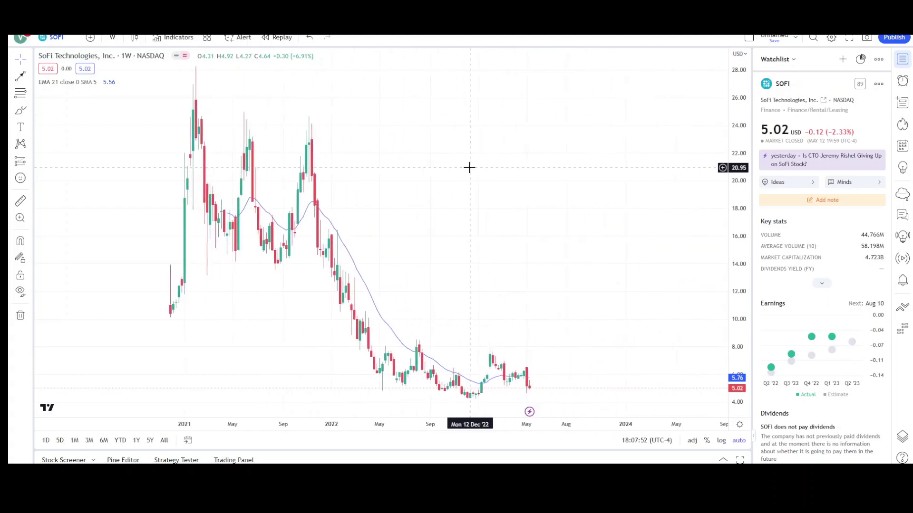
Step: Place horizontal lines at 28.23, level with the early-2021 peak, and at about 4.27, near the late-2022 low
click(30, 76)
click(75, 190)
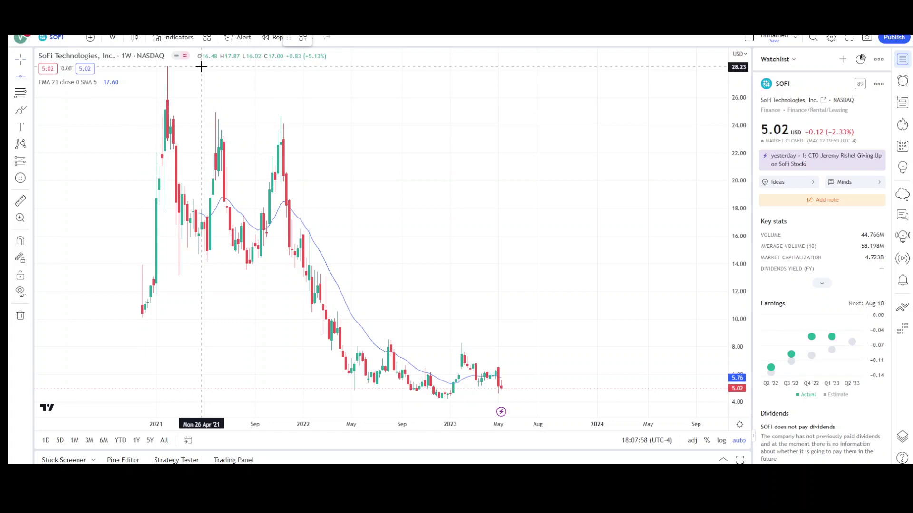
click(169, 99)
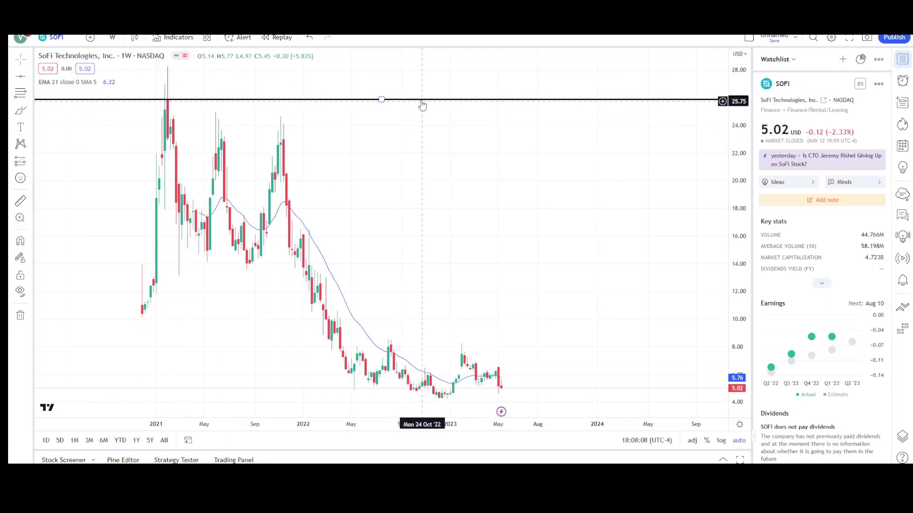
drag(381, 99, 383, 66)
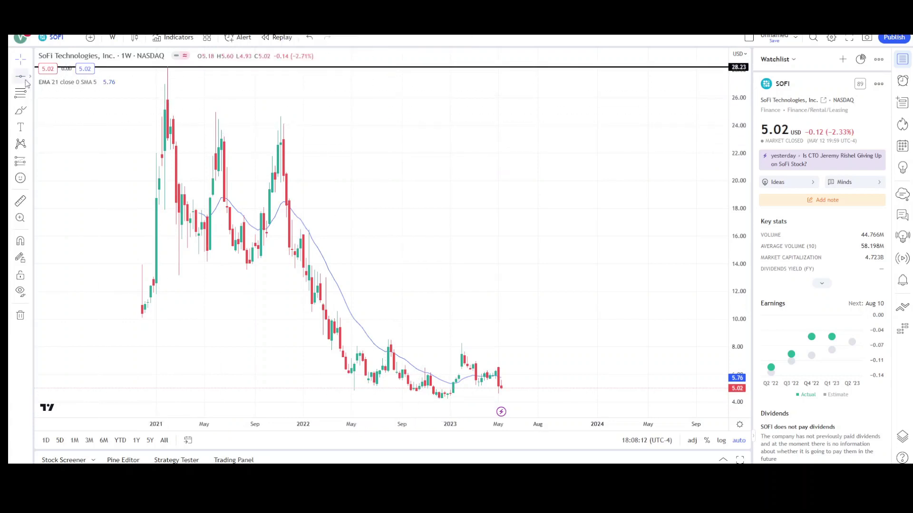
click(498, 398)
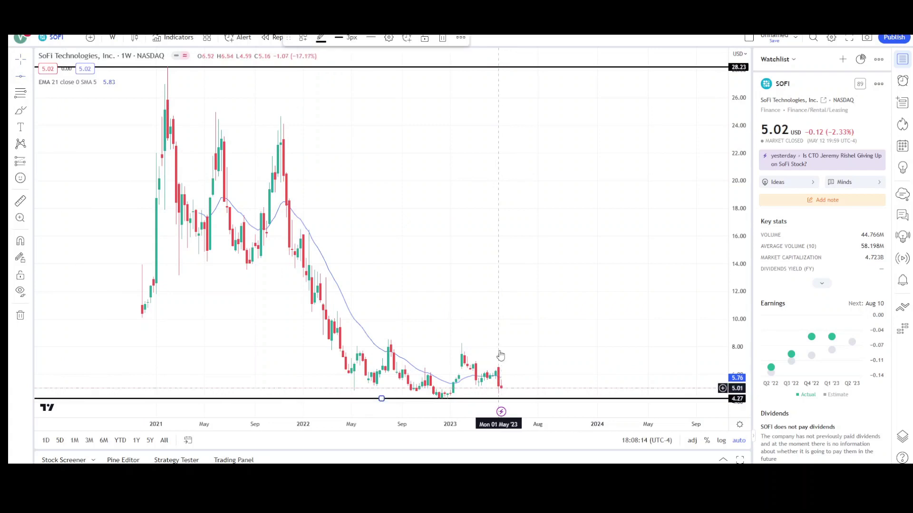
Step: Brush a rising curve from the latest candle near 5 up to about 21 at the start of 2024, and delete it
drag(559, 274, 526, 270)
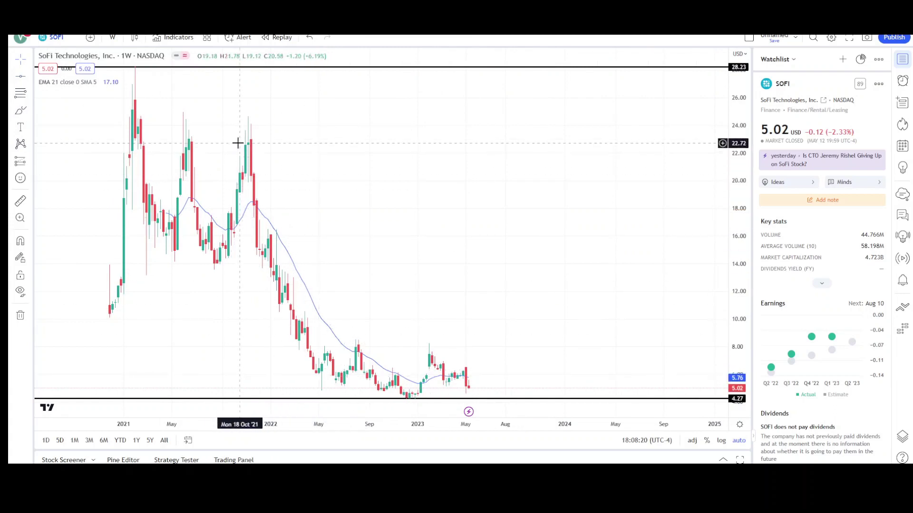
click(22, 114)
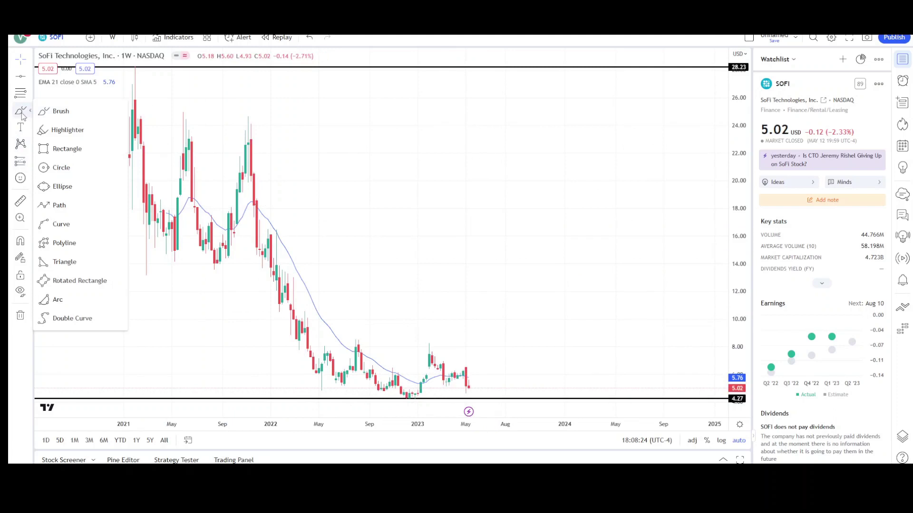
click(58, 111)
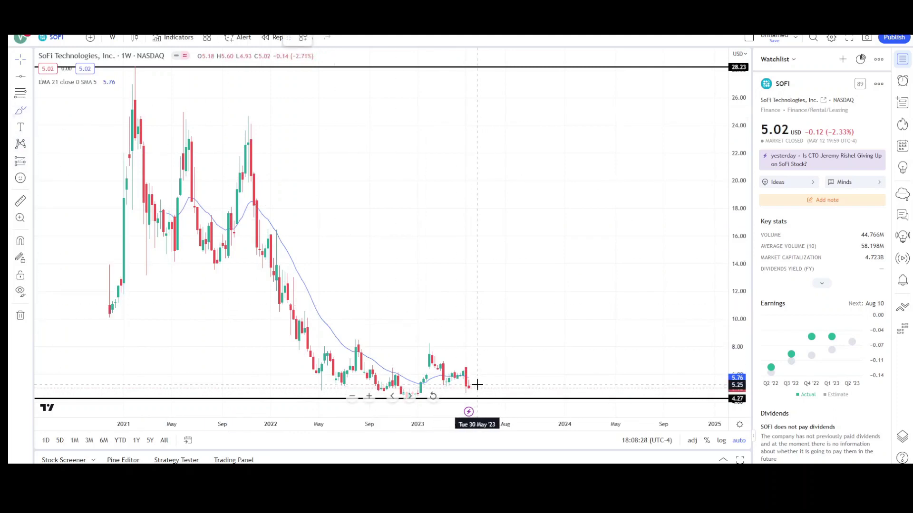
drag(471, 389, 568, 165)
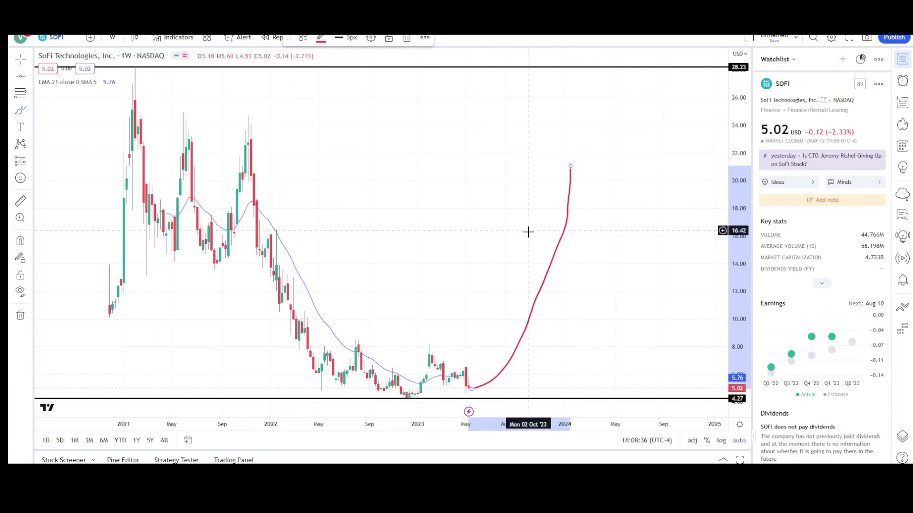
click(406, 37)
Step: Draw a steep parallel channel along the late-2021 drop, with its upper edge running from 24.69 at the November peak down to 12.54
click(28, 77)
click(57, 75)
click(251, 116)
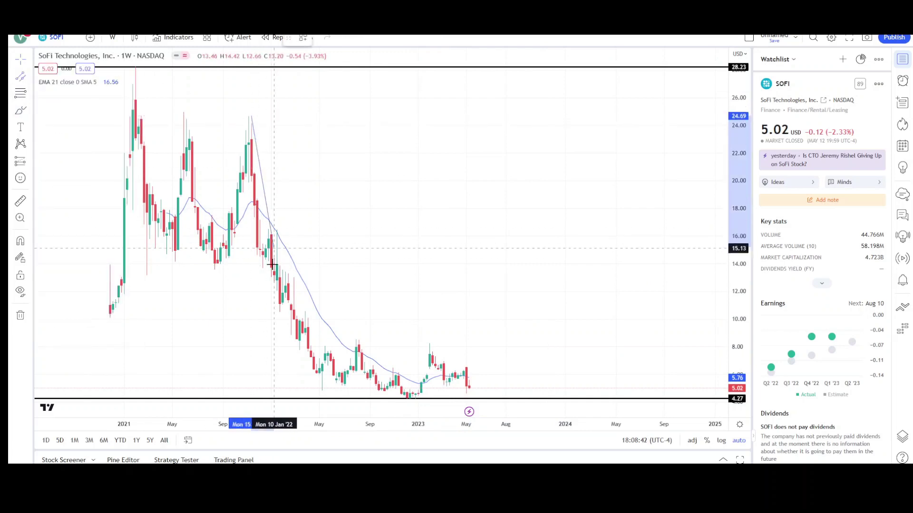
click(266, 369)
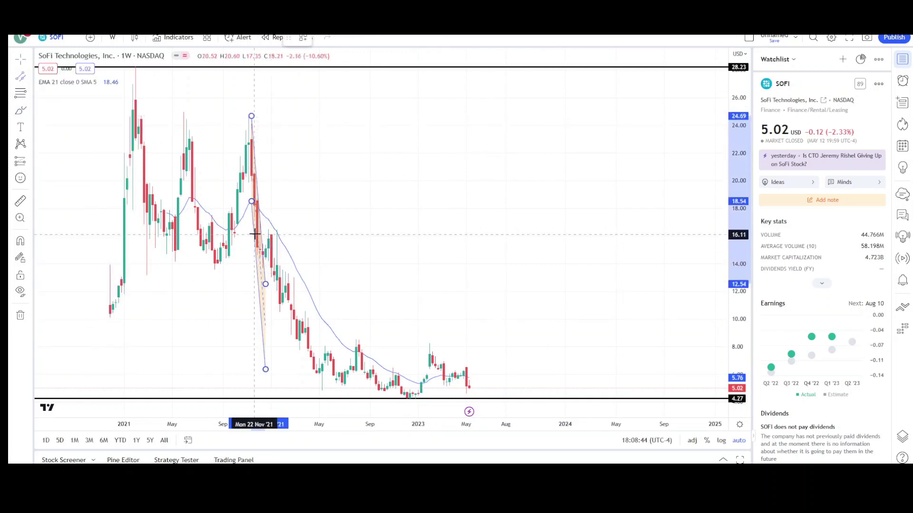
Step: Draw a second parallel channel around the decline from 18.67 in December 2021 to 3.75 in July 2022, and shift its start slightly earlier
click(21, 78)
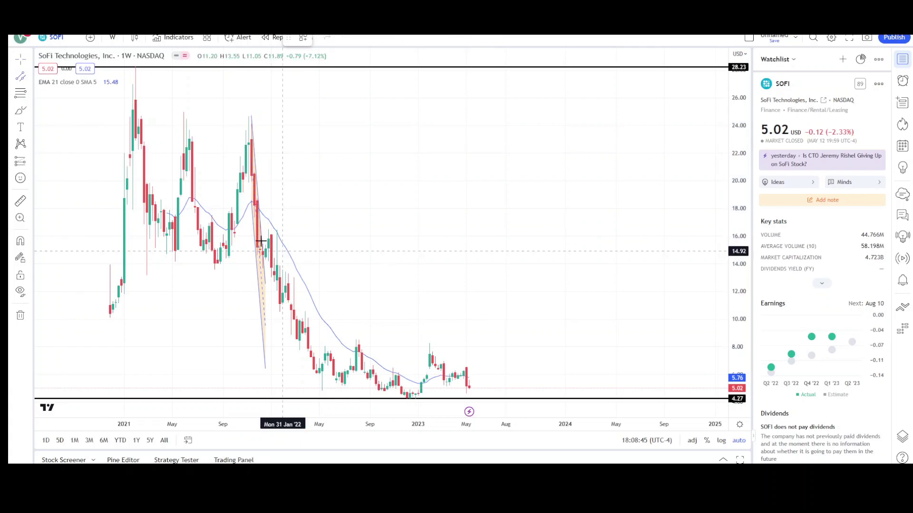
click(257, 198)
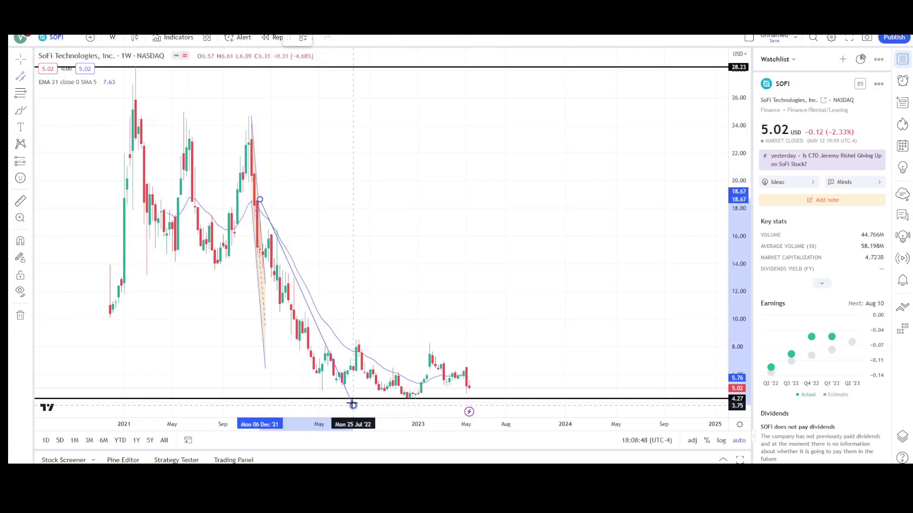
click(352, 405)
click(314, 388)
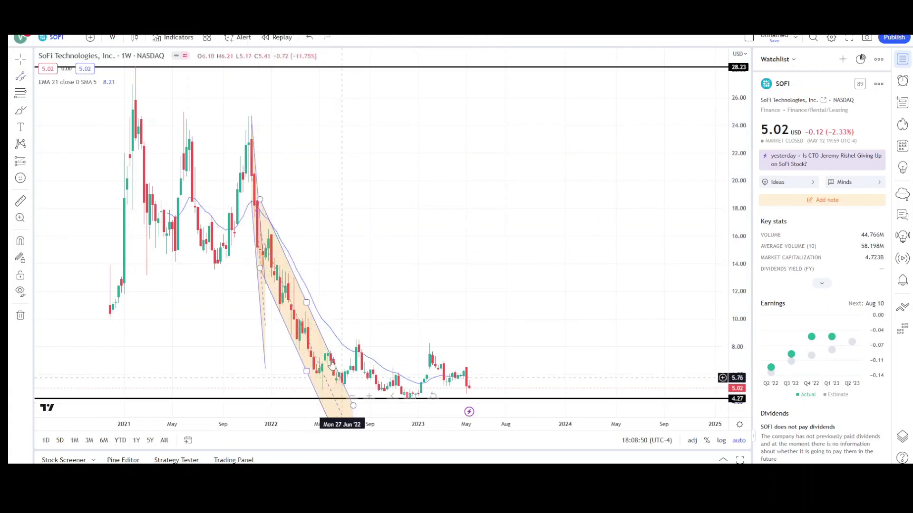
click(322, 288)
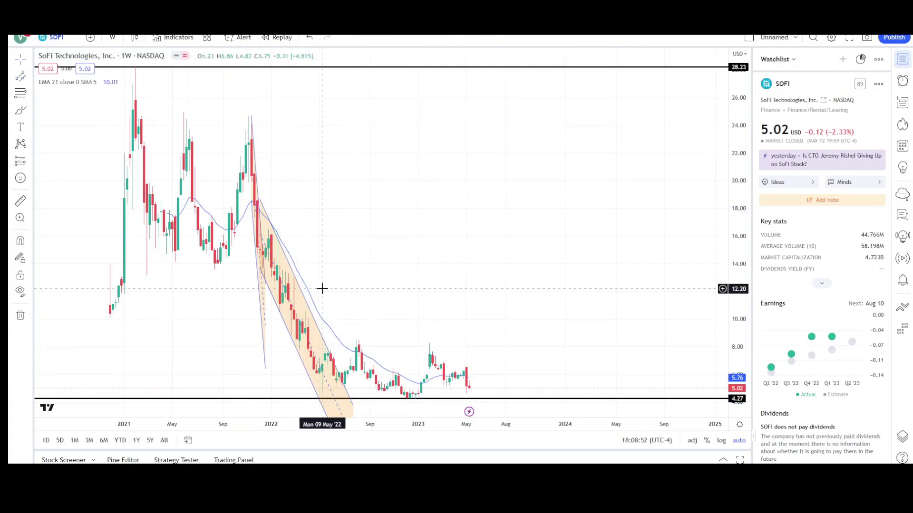
drag(261, 205, 255, 197)
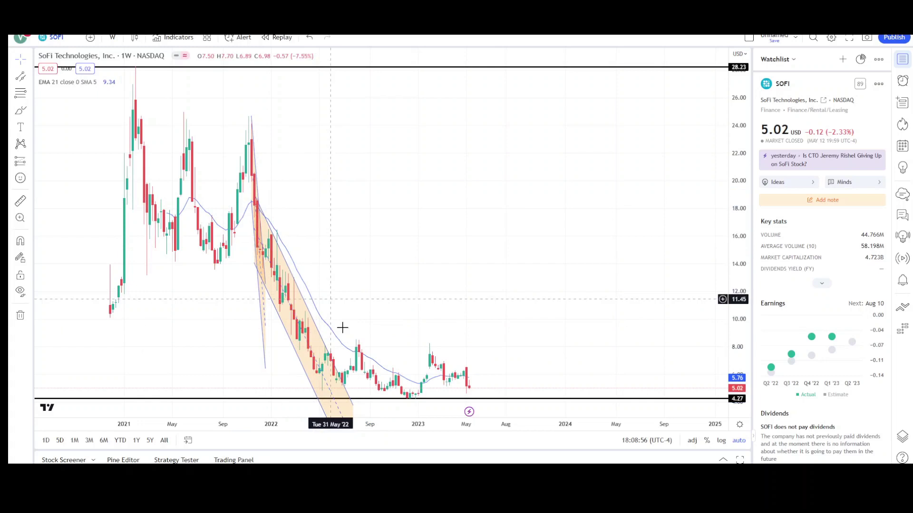
Step: Draw a downward arrow from 8.52 in July 2022 to 4.30 in November 2022, and move it to start at the early-2023 peak
click(30, 76)
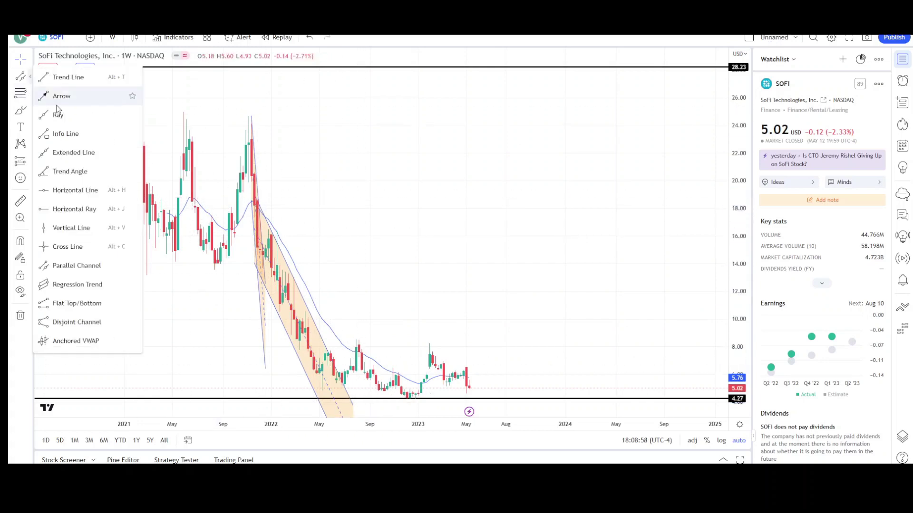
click(71, 77)
click(353, 339)
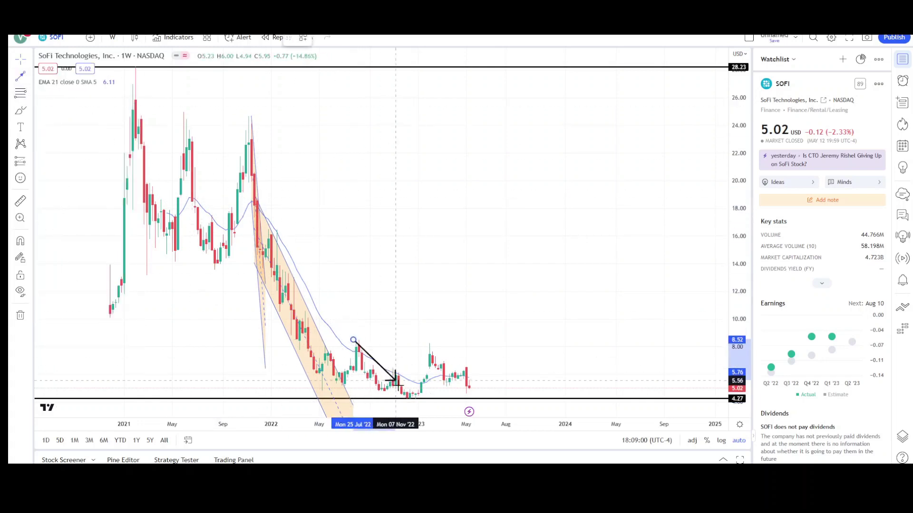
click(404, 398)
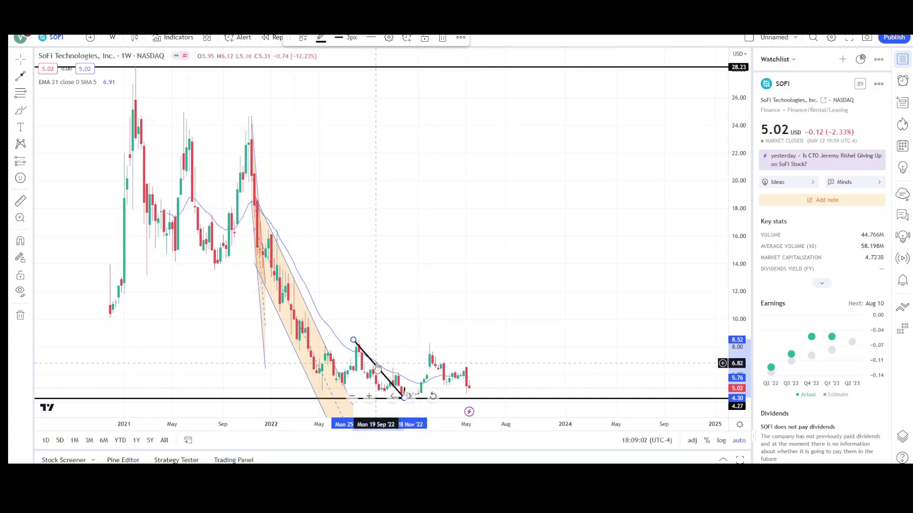
drag(376, 364, 432, 366)
click(479, 370)
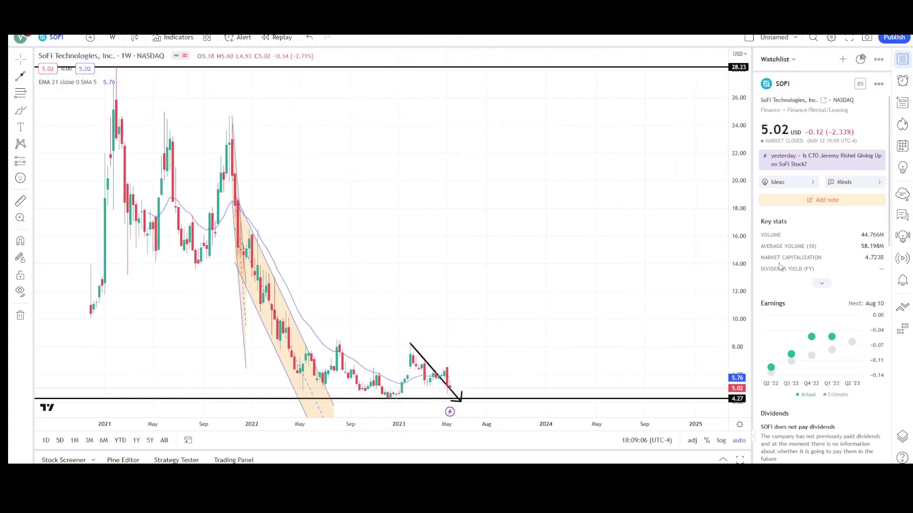
Step: Brush a U-shaped recovery curve with an arrowhead, from about 19.5 down to 12.5 and back up to 17.5, and delete it
scroll(595, 285, right, 2)
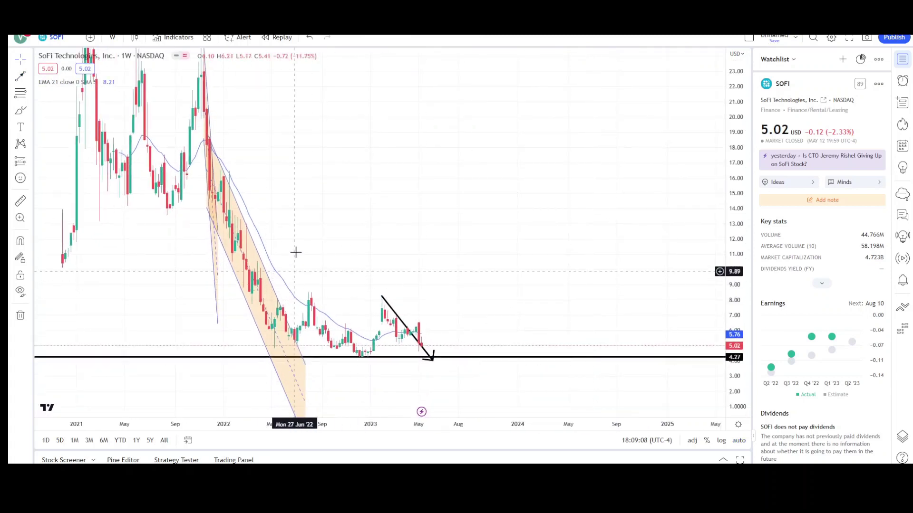
scroll(296, 252, left, 5)
drag(741, 161, 732, 220)
scroll(656, 230, down, 5)
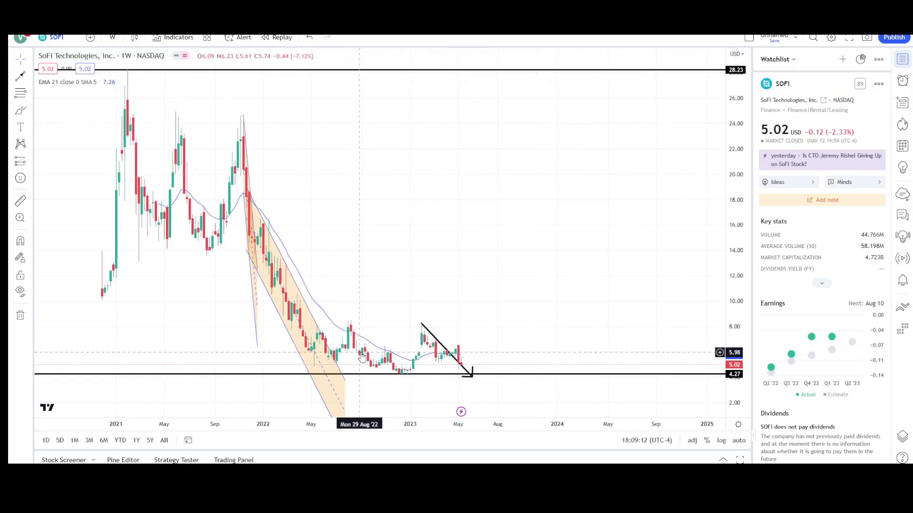
click(17, 114)
mouse_move(373, 181)
mouse_down()
mouse_move(395, 224)
mouse_move(444, 261)
mouse_move(523, 270)
mouse_move(567, 263)
mouse_move(631, 210)
mouse_move(633, 236)
mouse_up()
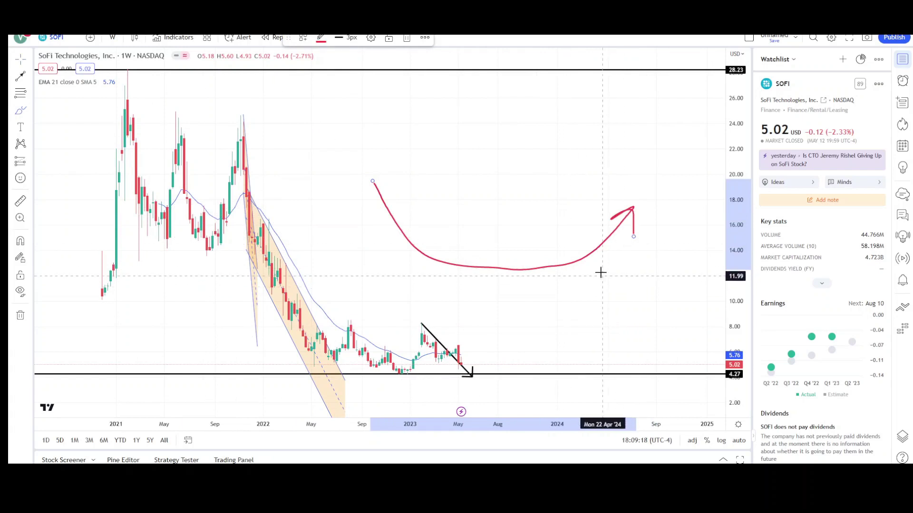
key(Delete)
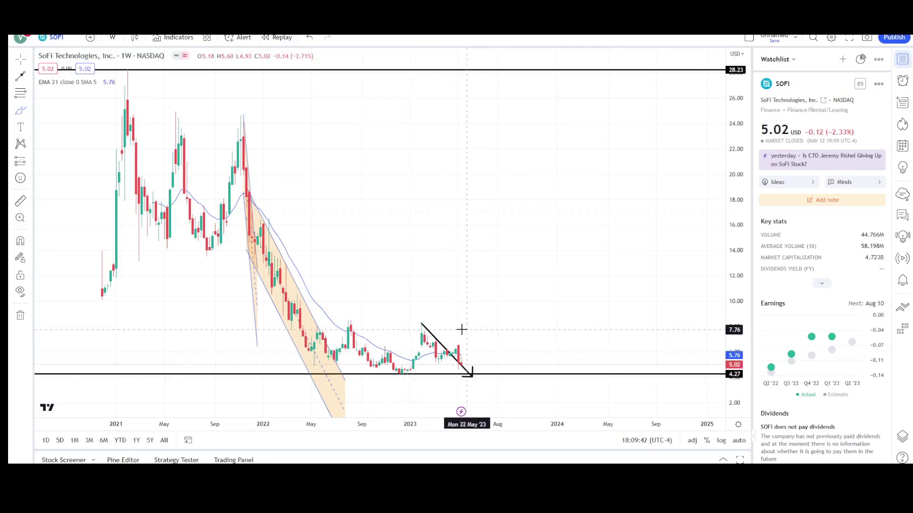
scroll(462, 326, up, 1)
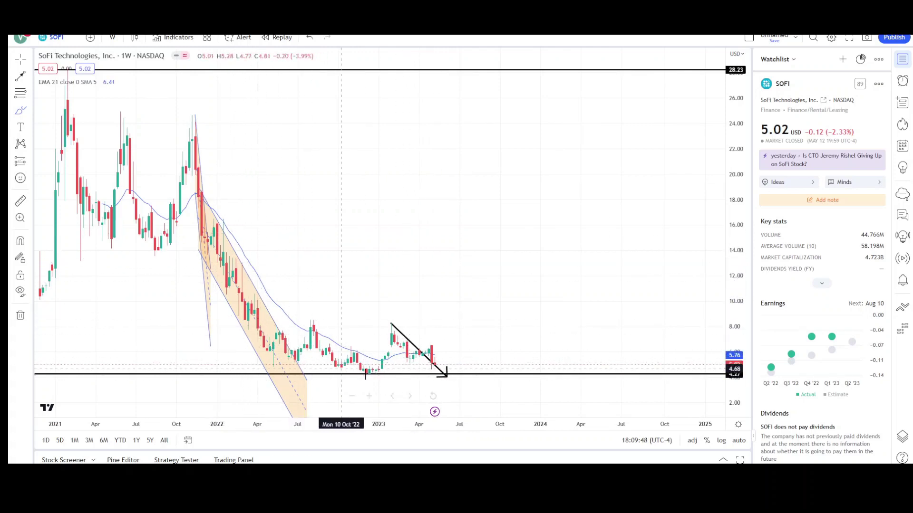
scroll(457, 345, up, 2)
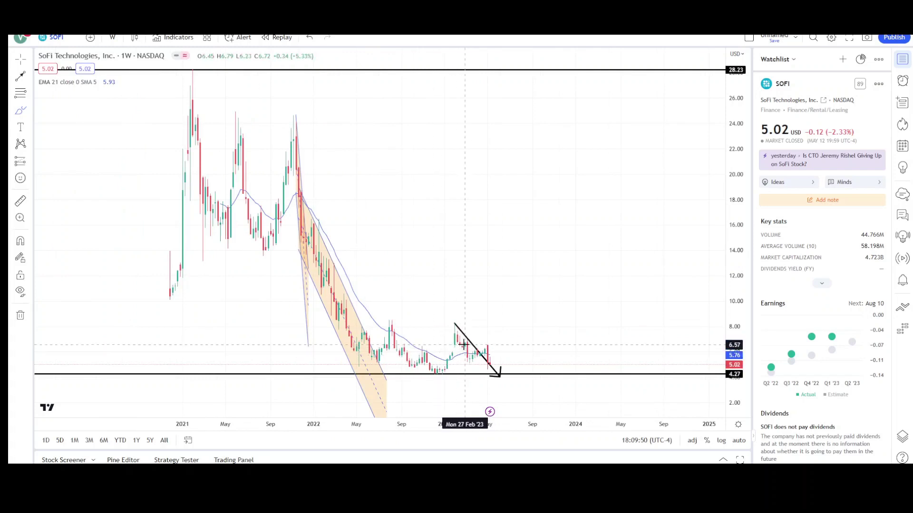
scroll(464, 345, up, 1)
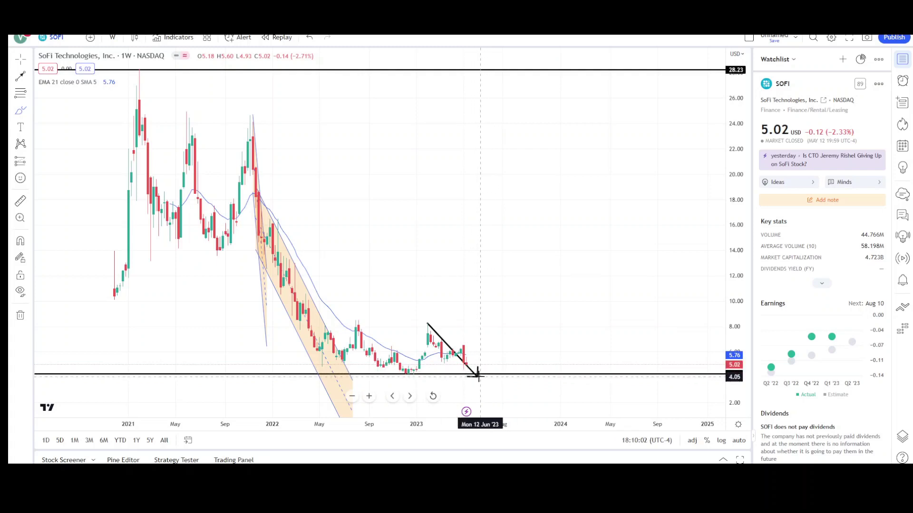
scroll(542, 304, down, 2)
scroll(542, 304, up, 2)
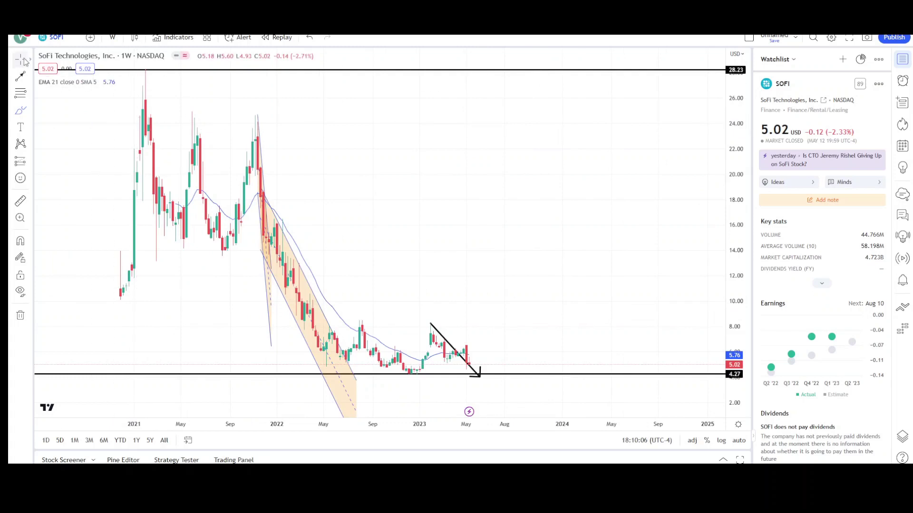